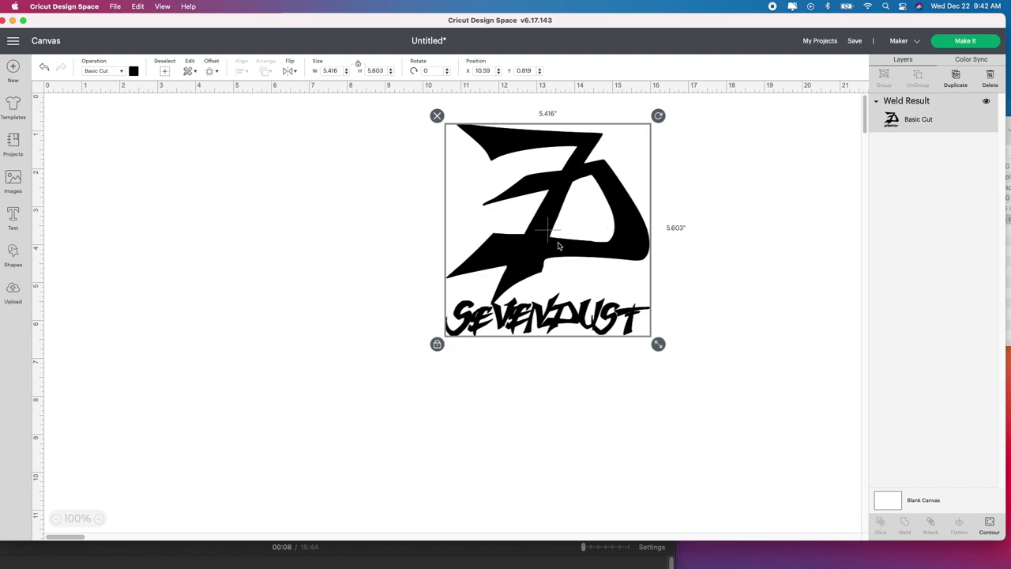
# Move the welded Sevendust design across the canvas to X 14.548, Y 0.569
pyautogui.moveTo(542, 248); pyautogui.dragTo(717, 166)
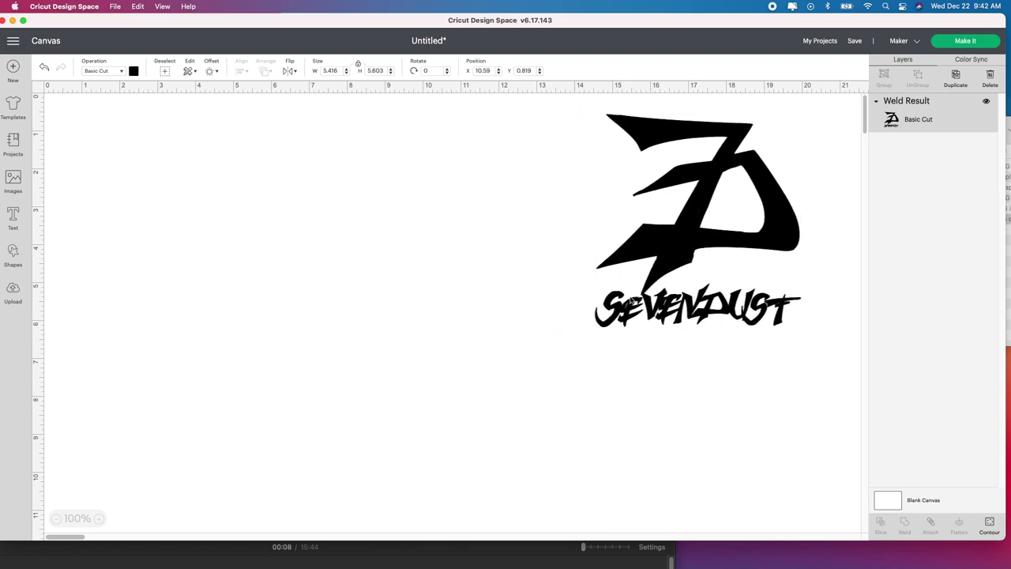
pyautogui.moveTo(632, 300); pyautogui.dragTo(632, 301)
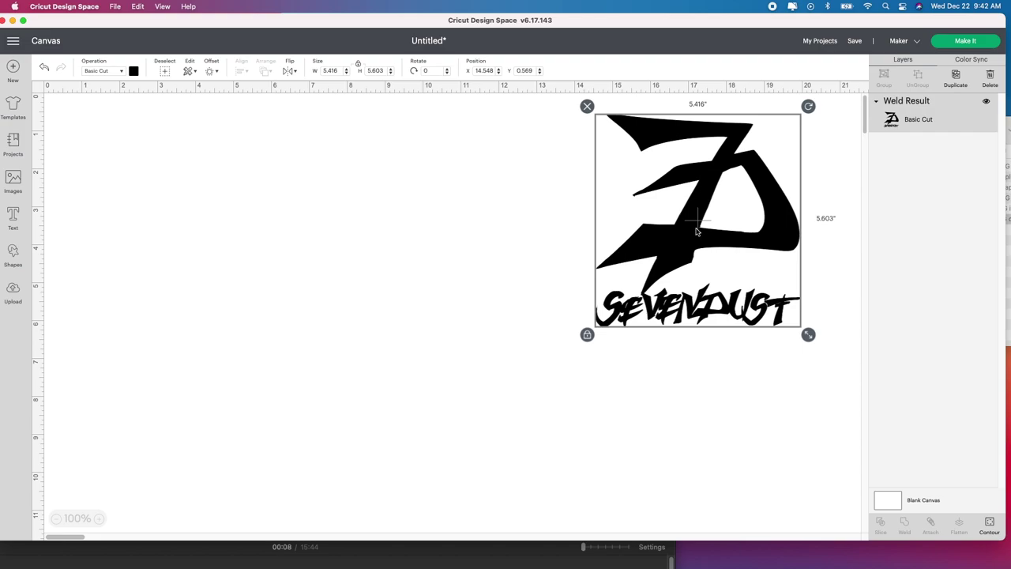
# Switch to Firefox and search Google Images for "sevendust svg"
pyautogui.press('super+Tab')
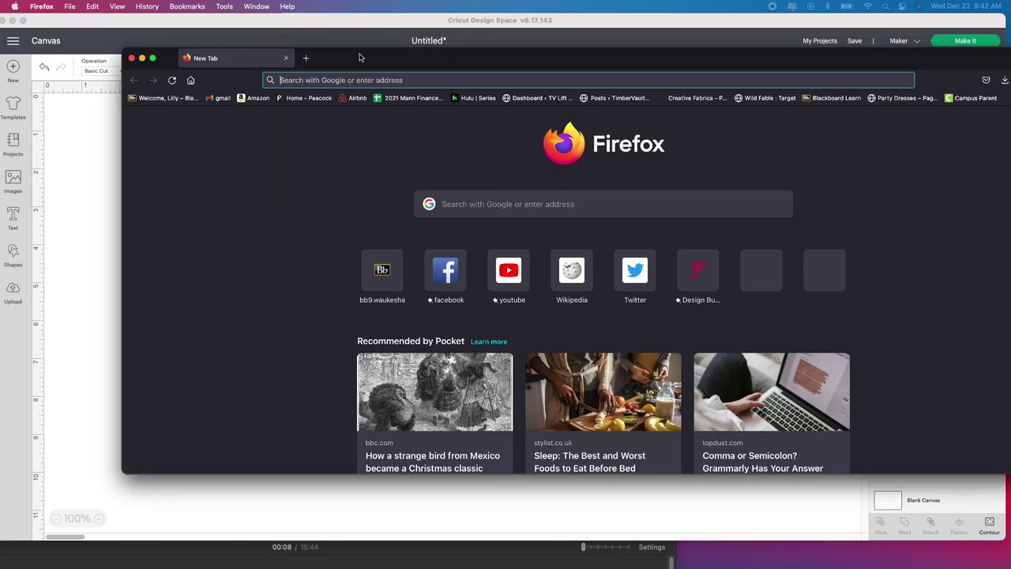
pyautogui.click(363, 80)
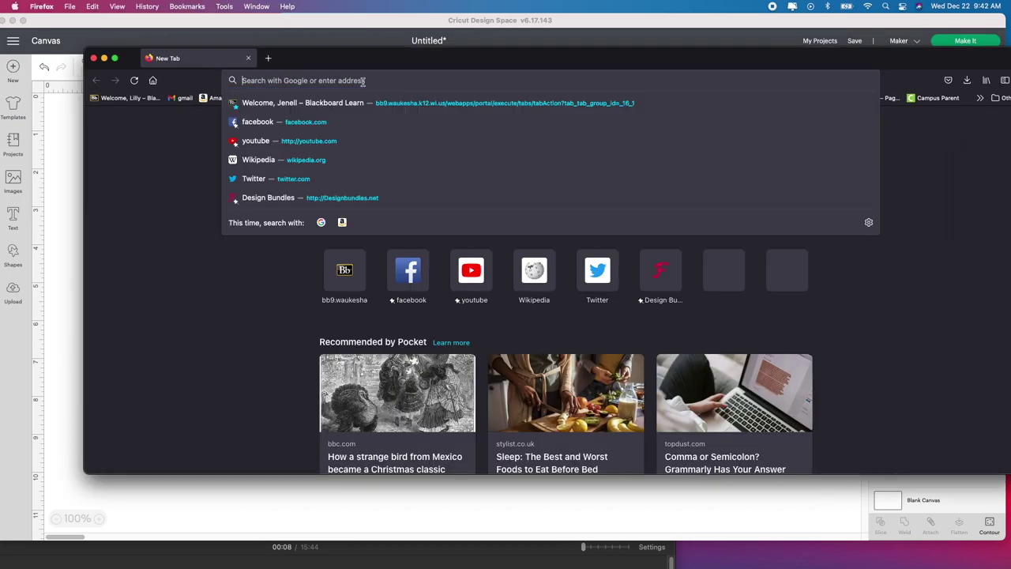
pyautogui.write('sevendust')
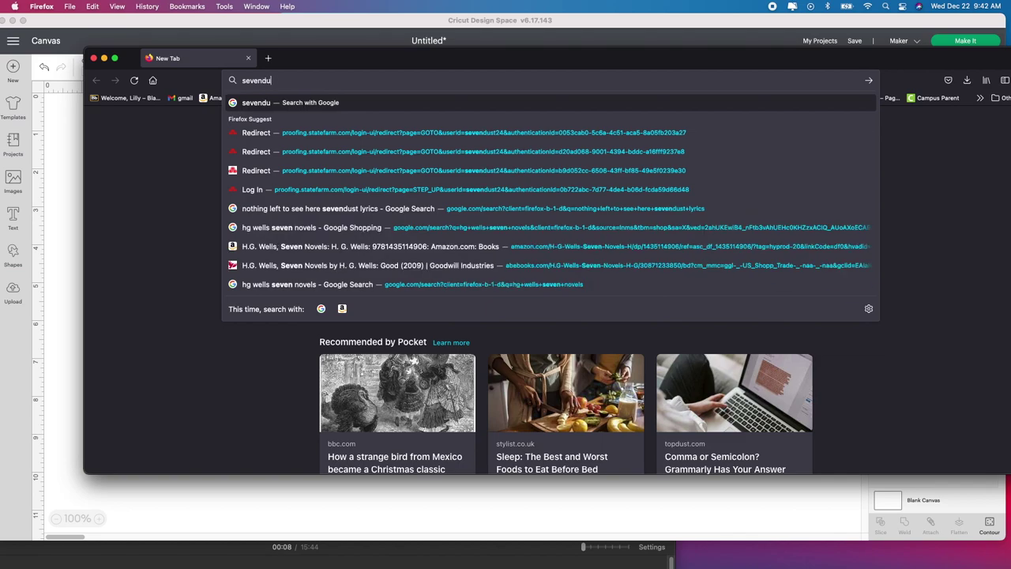
pyautogui.write(' svg')
pyautogui.press('Return')
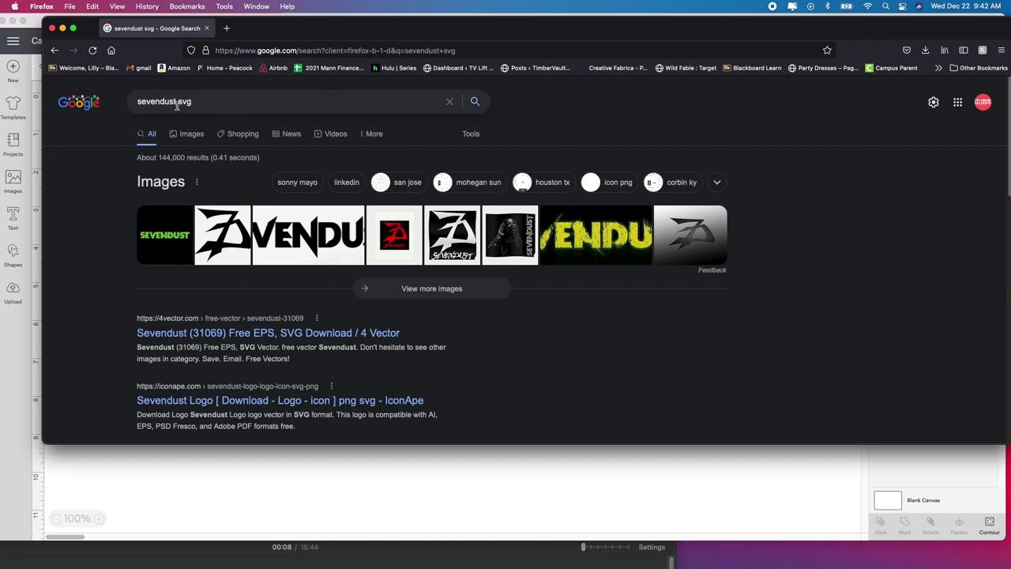
pyautogui.click(194, 136)
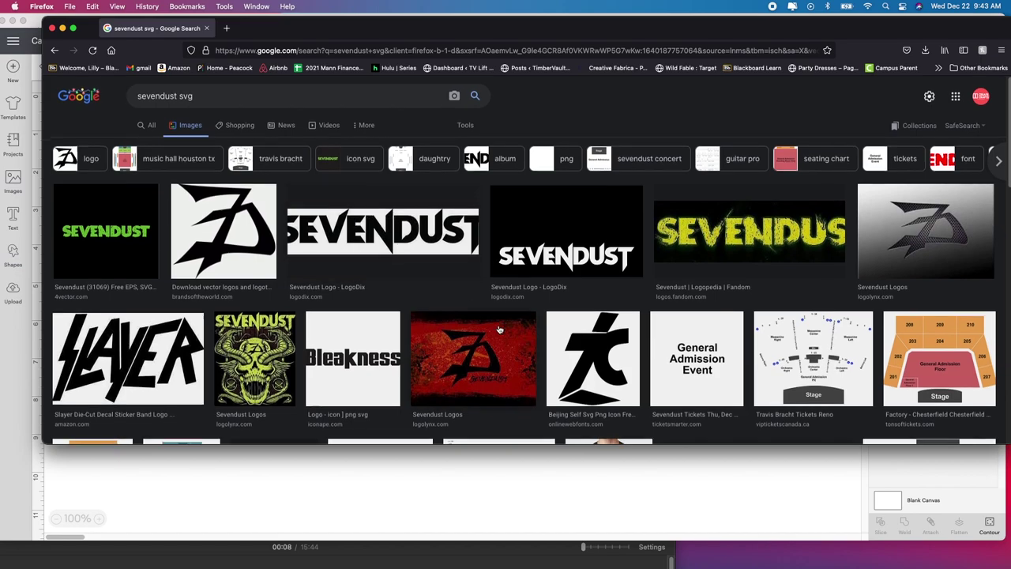
# Save the black 7D logo on white from the image results as index.png, replacing the existing file
pyautogui.scroll(-2, 474, 316)
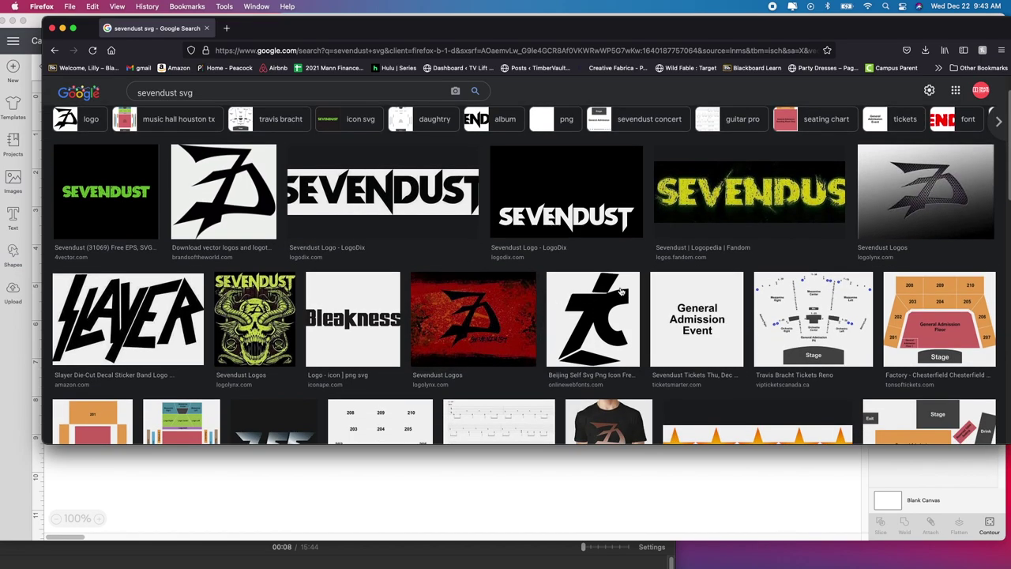
pyautogui.scroll(-8, 608, 319)
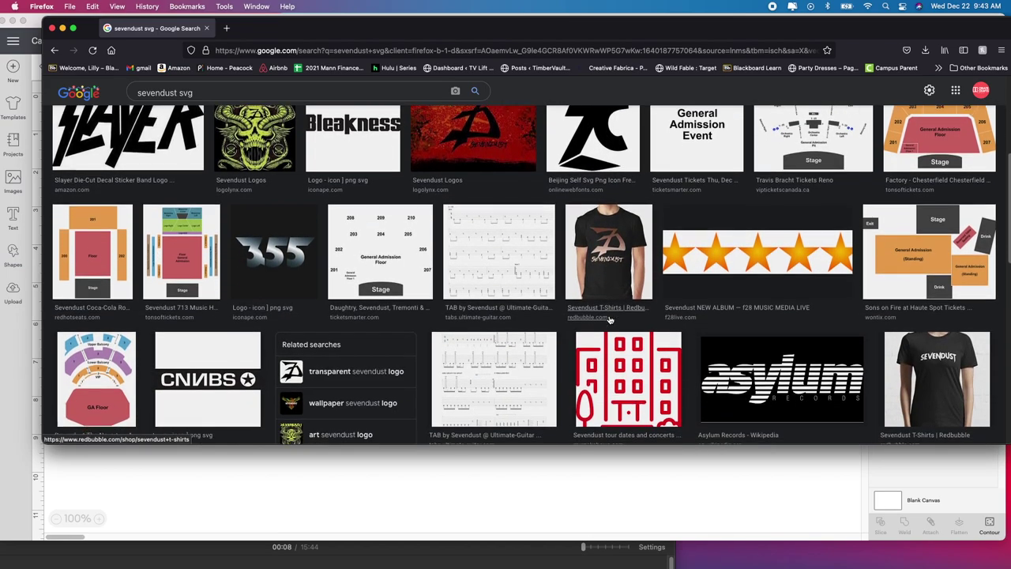
pyautogui.scroll(7, 606, 321)
pyautogui.scroll(3, 604, 319)
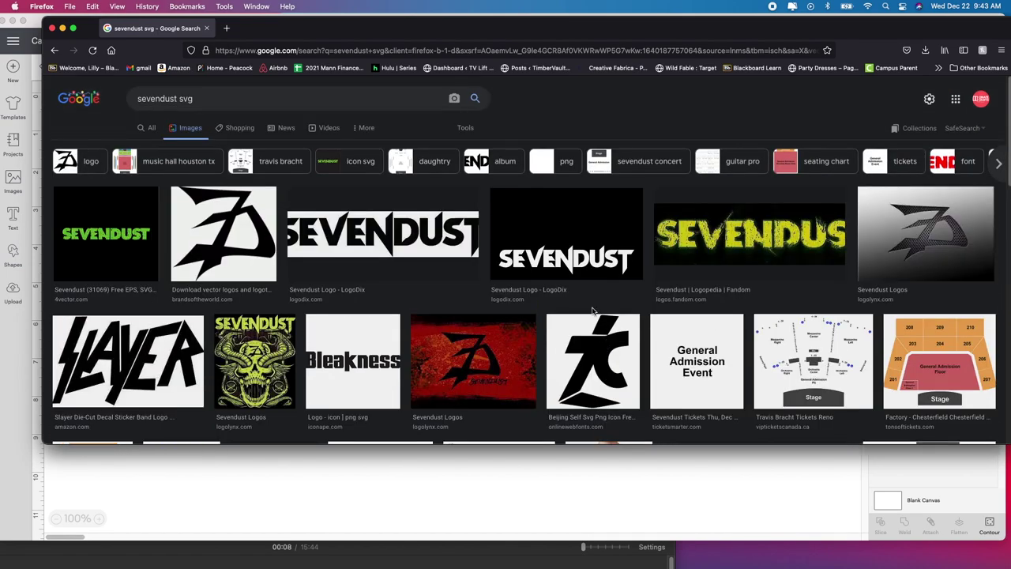
pyautogui.rightClick(222, 227)
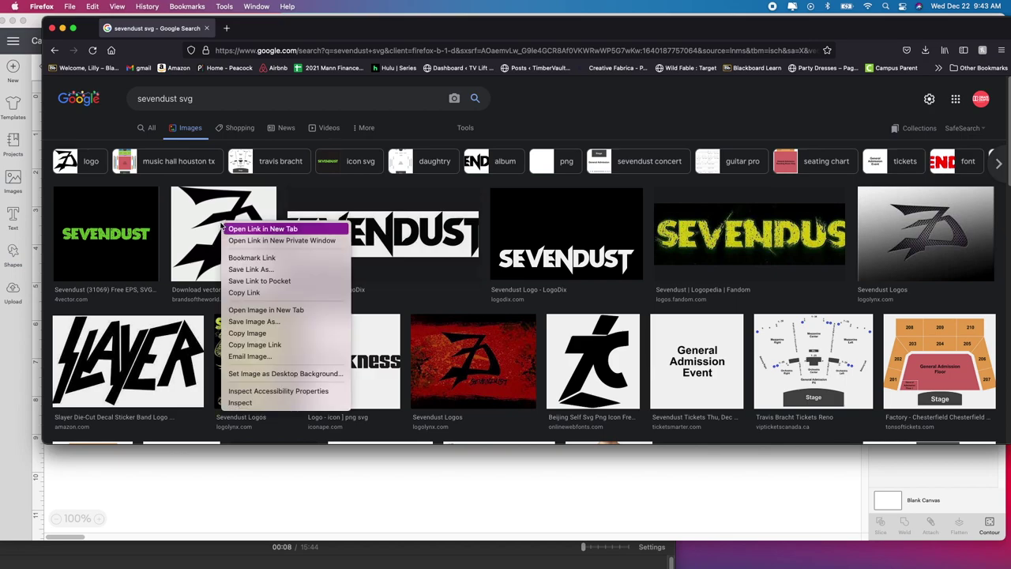
pyautogui.click(237, 323)
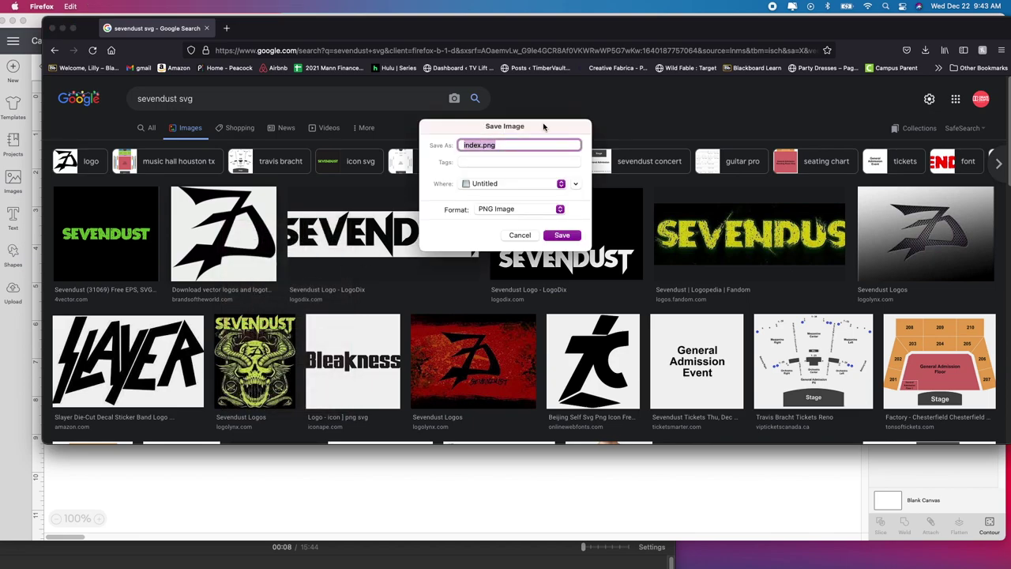
pyautogui.click(559, 235)
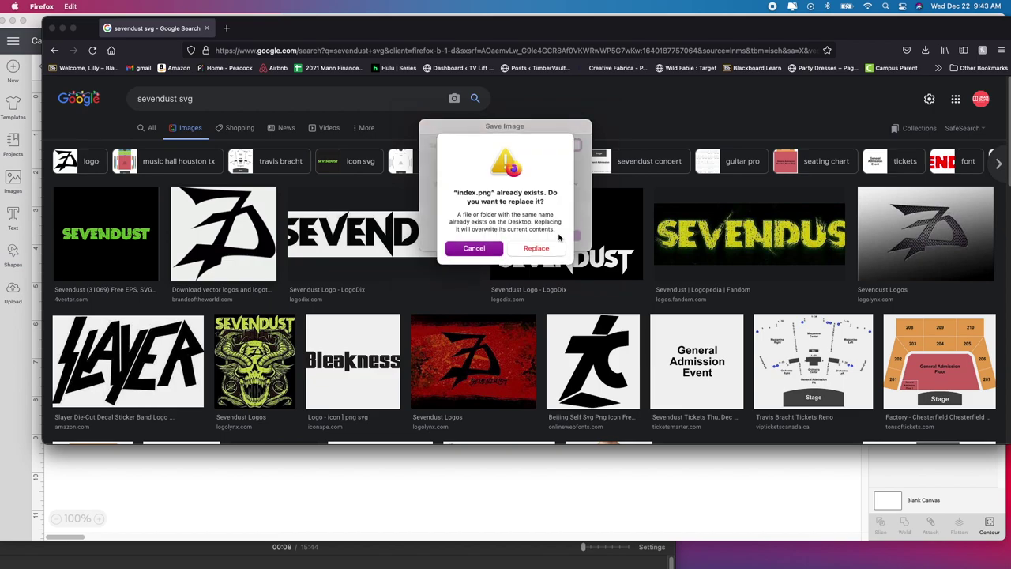
pyautogui.click(542, 250)
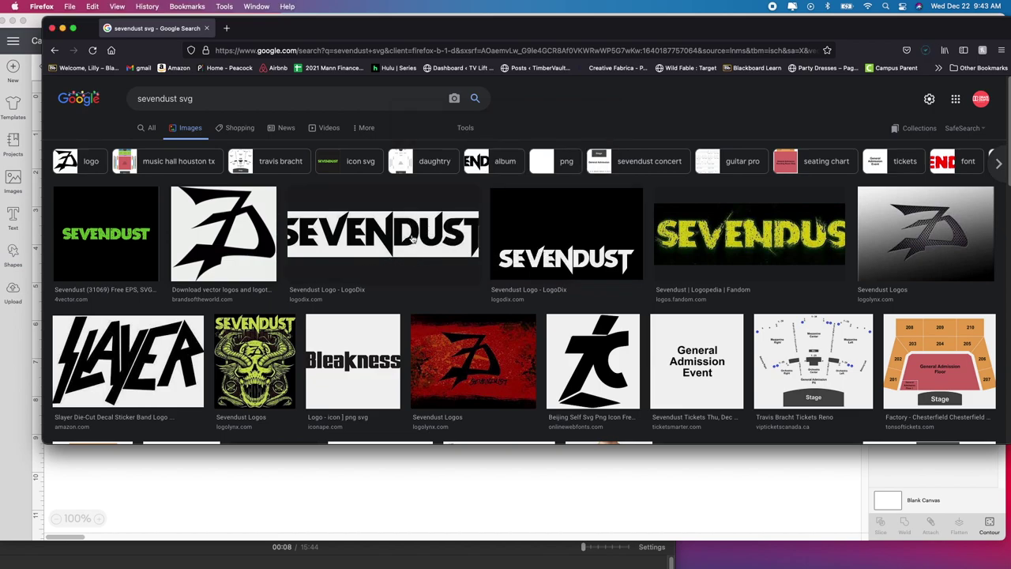
# Save the black SEVENDUST lettering on white from the image results as index2.jpg
pyautogui.rightClick(386, 240)
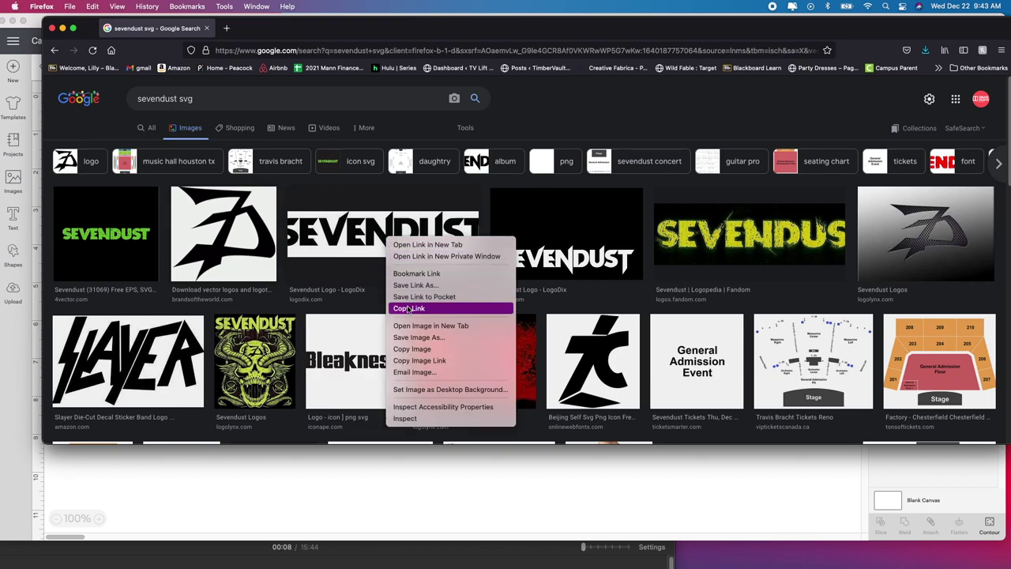
pyautogui.click(418, 335)
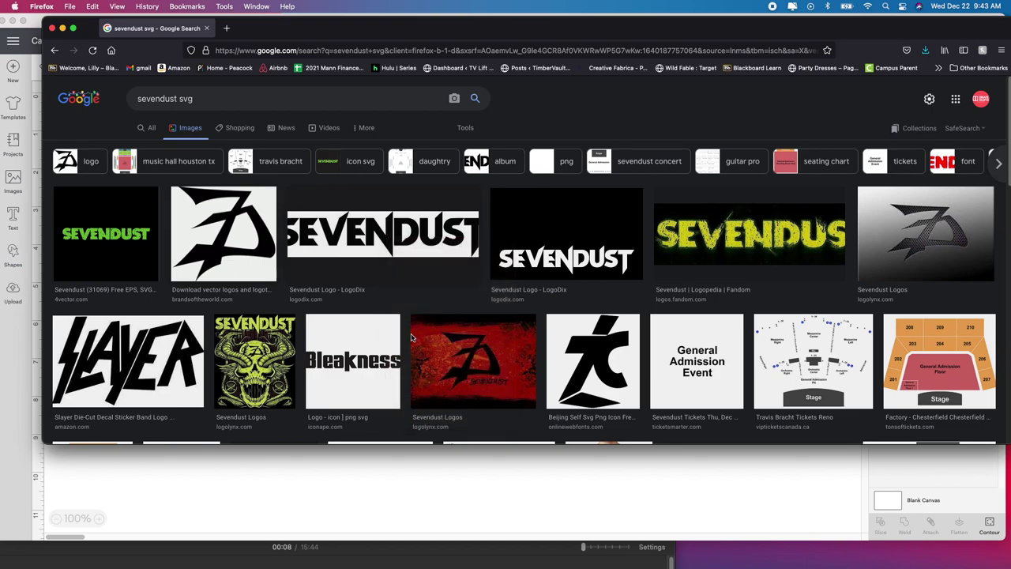
pyautogui.click(503, 146)
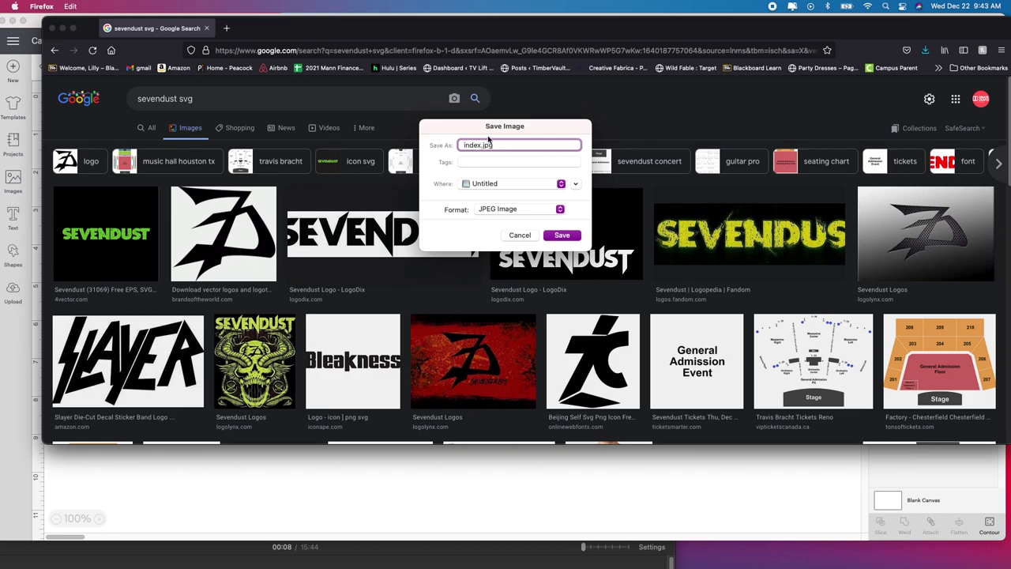
pyautogui.press('Return')
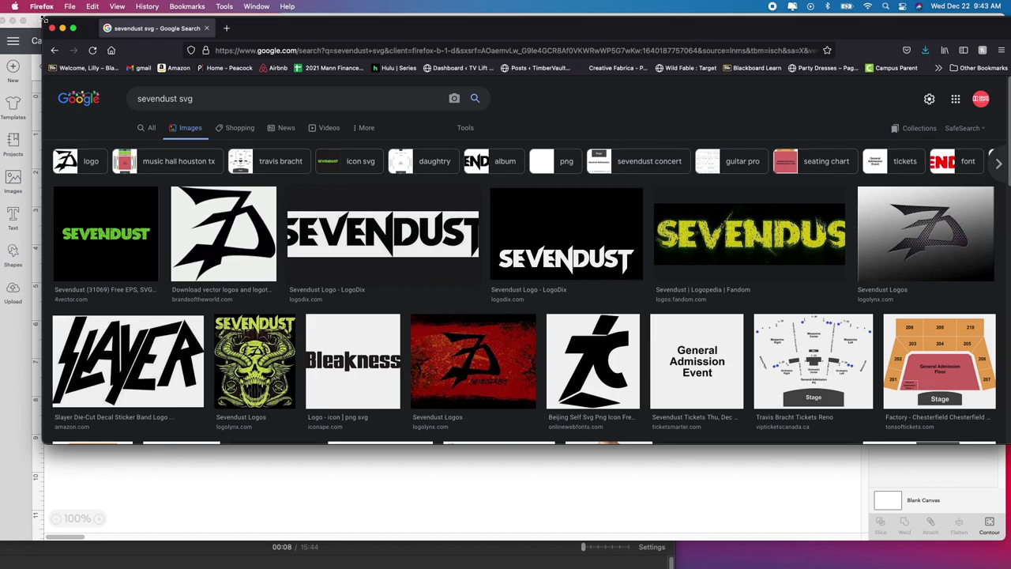
# Shrink the Firefox and Cricut Design Space windows so both can be reached at once, leaving Design Space in front
pyautogui.moveTo(45, 19); pyautogui.dragTo(456, 216)
pyautogui.moveTo(48, 25); pyautogui.dragTo(163, 153)
pyautogui.moveTo(307, 156); pyautogui.dragTo(151, 25)
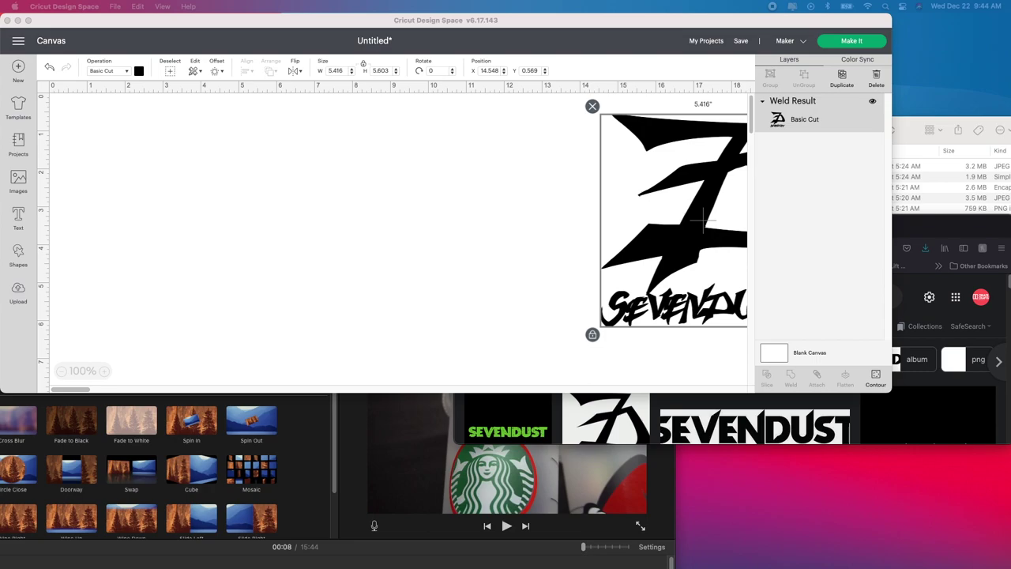
pyautogui.click(263, 309)
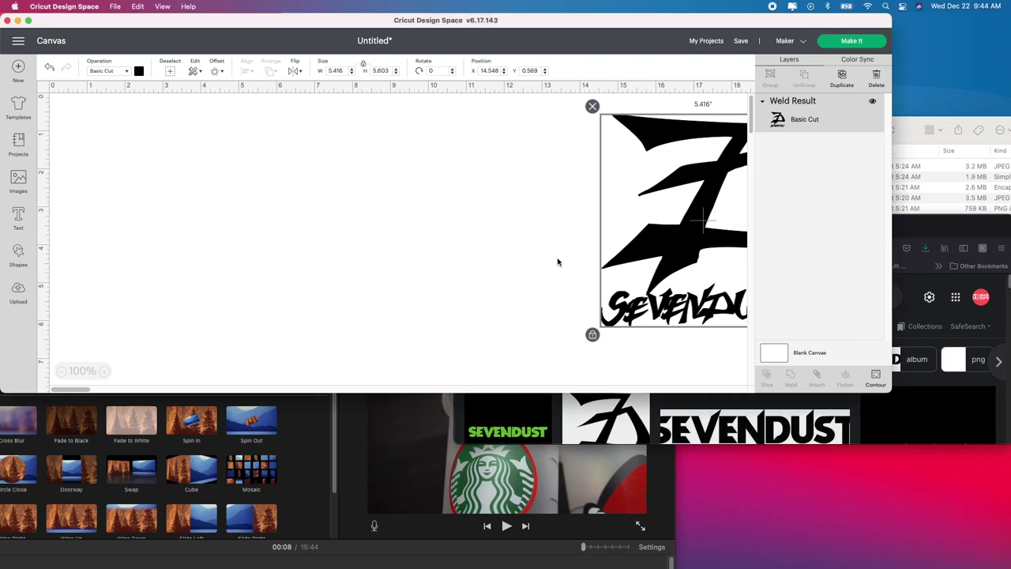
# Start an image upload in Design Space with index2.jpg from the Firefox downloads, and continue with the Simple image type
pyautogui.click(18, 292)
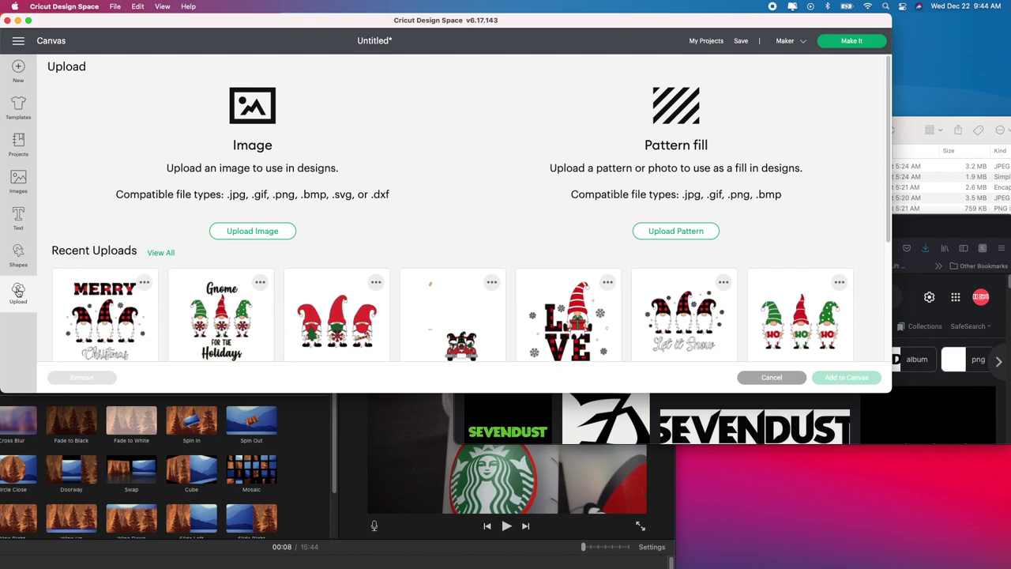
pyautogui.click(252, 230)
pyautogui.click(925, 228)
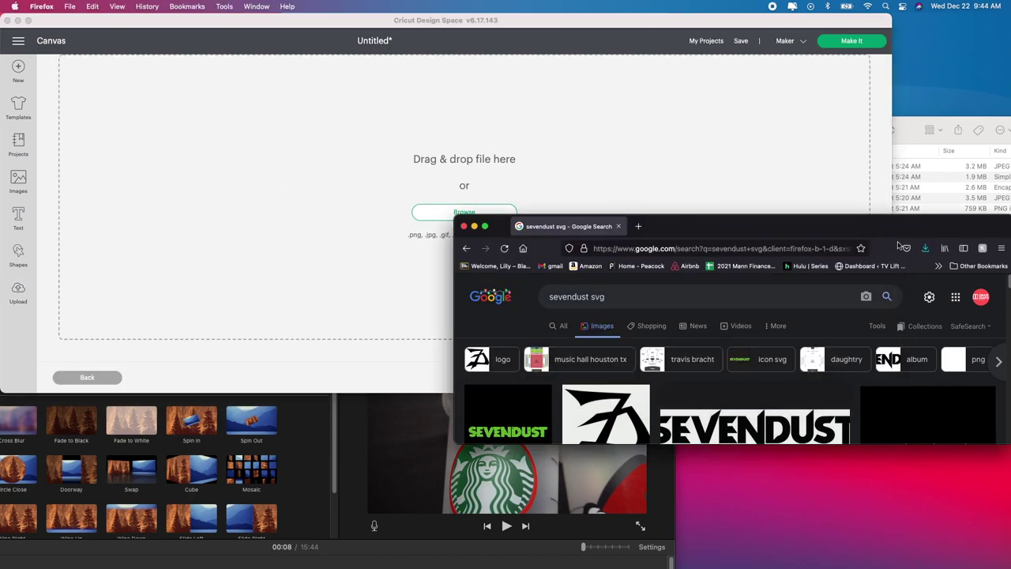
pyautogui.click(925, 248)
pyautogui.moveTo(764, 277); pyautogui.dragTo(375, 172)
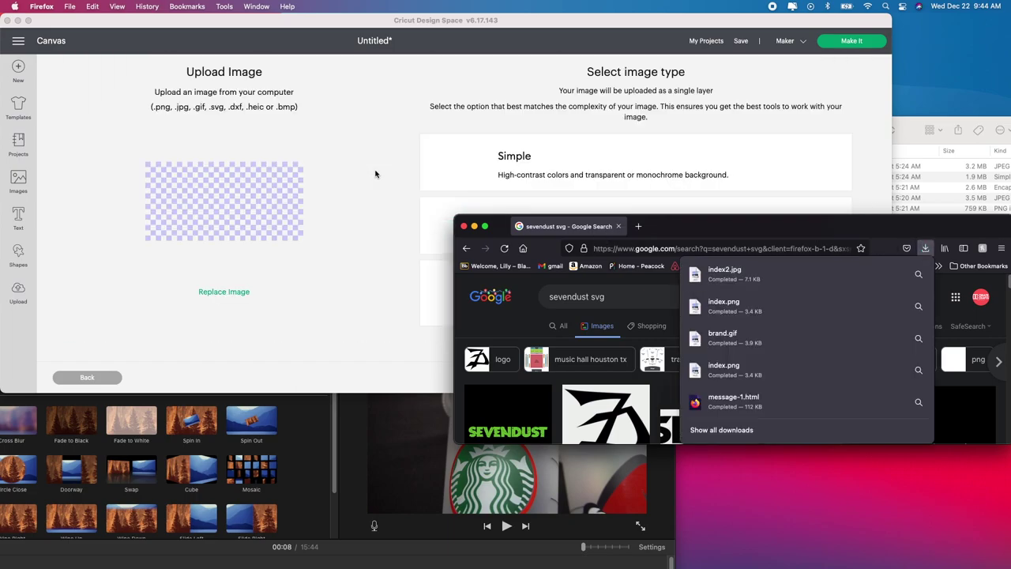
pyautogui.click(225, 217)
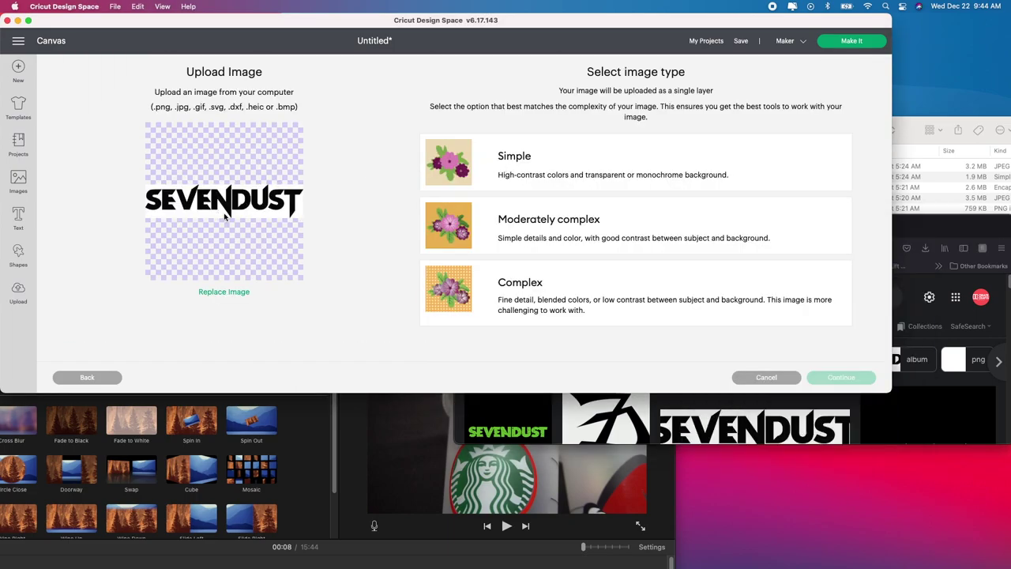
pyautogui.click(541, 179)
pyautogui.click(833, 377)
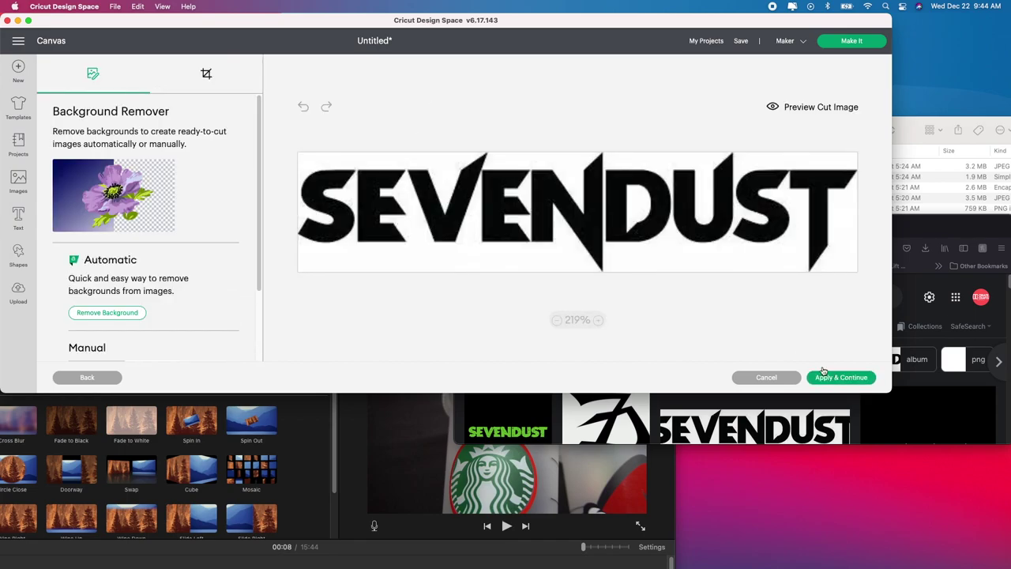
# Remove the white background around the SEVENDUST letters and inside the D, and upload the image as a Cut Image named index2
pyautogui.click(432, 263)
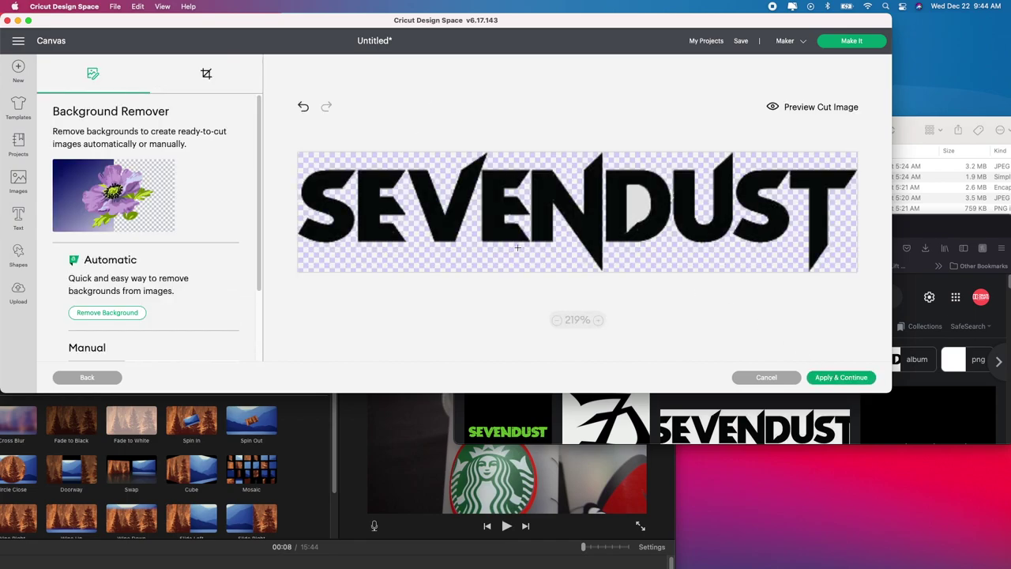
pyautogui.click(639, 205)
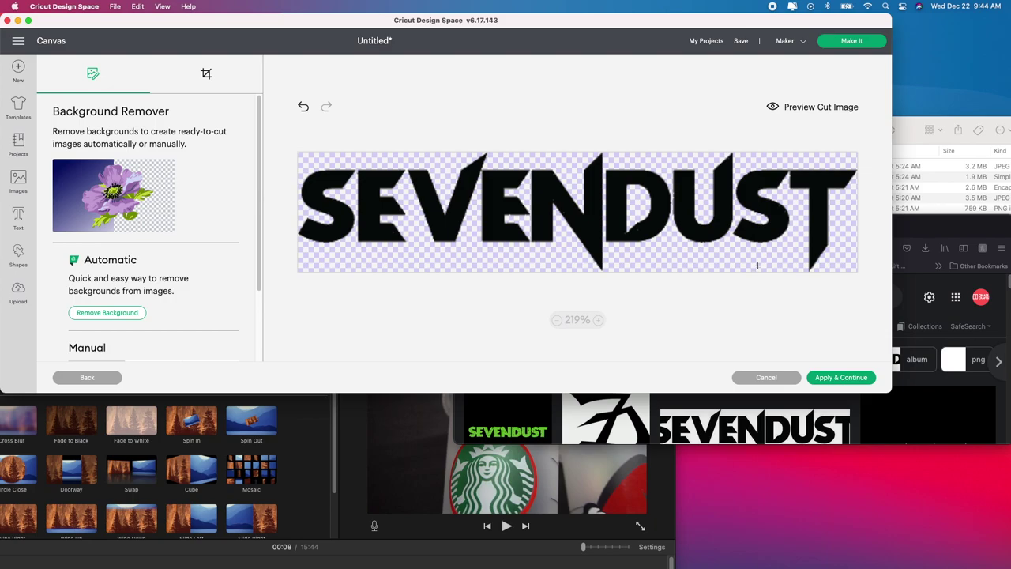
pyautogui.click(850, 380)
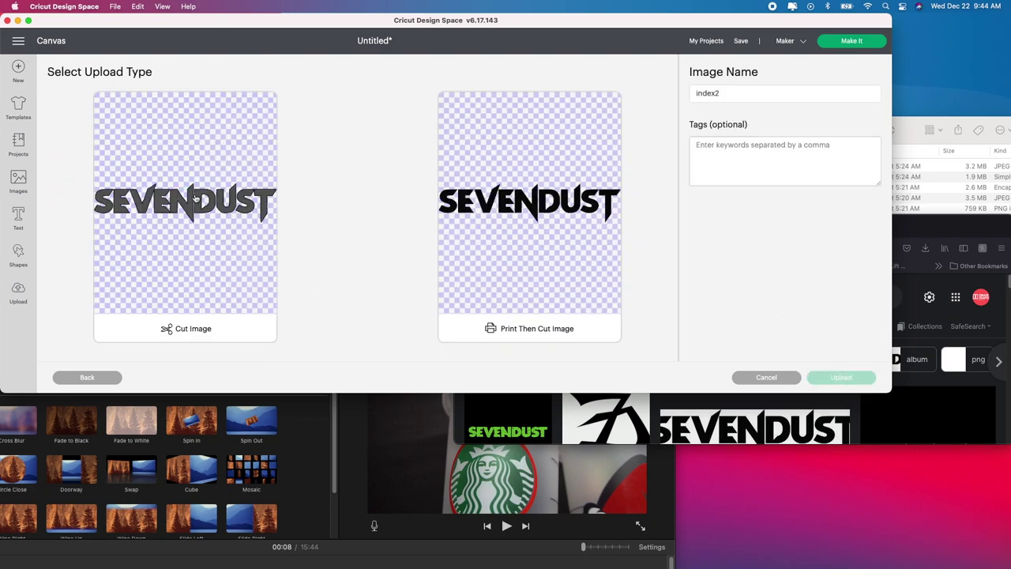
pyautogui.click(212, 241)
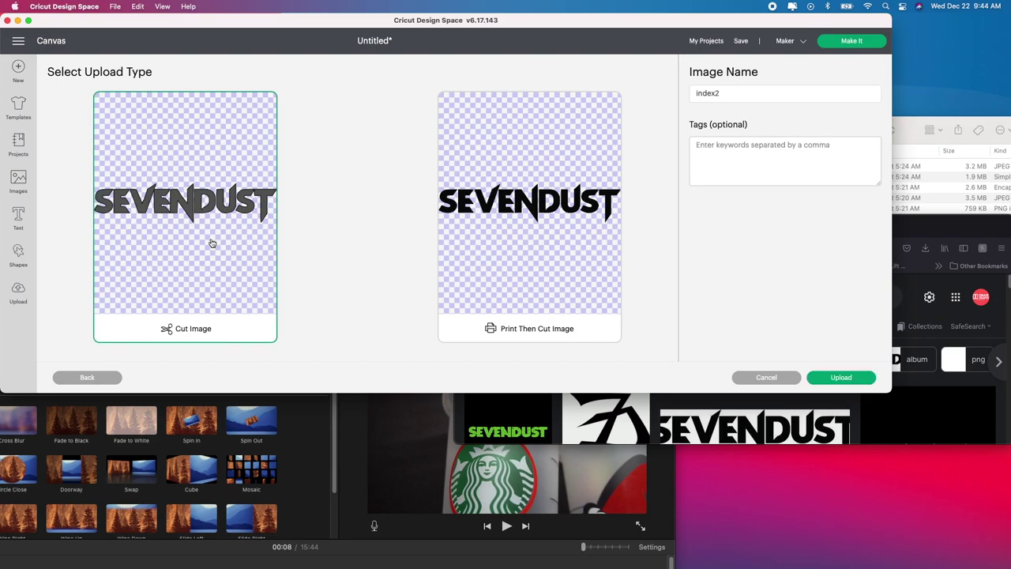
pyautogui.click(843, 379)
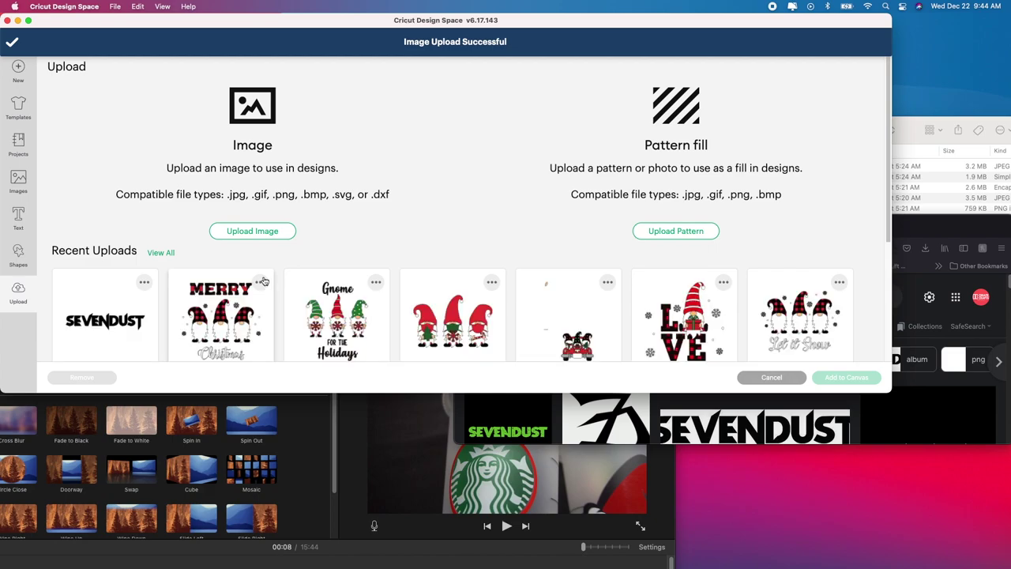
# Start another image upload with index.png from the Firefox downloads, and continue with the Simple image type
pyautogui.click(253, 237)
pyautogui.click(931, 228)
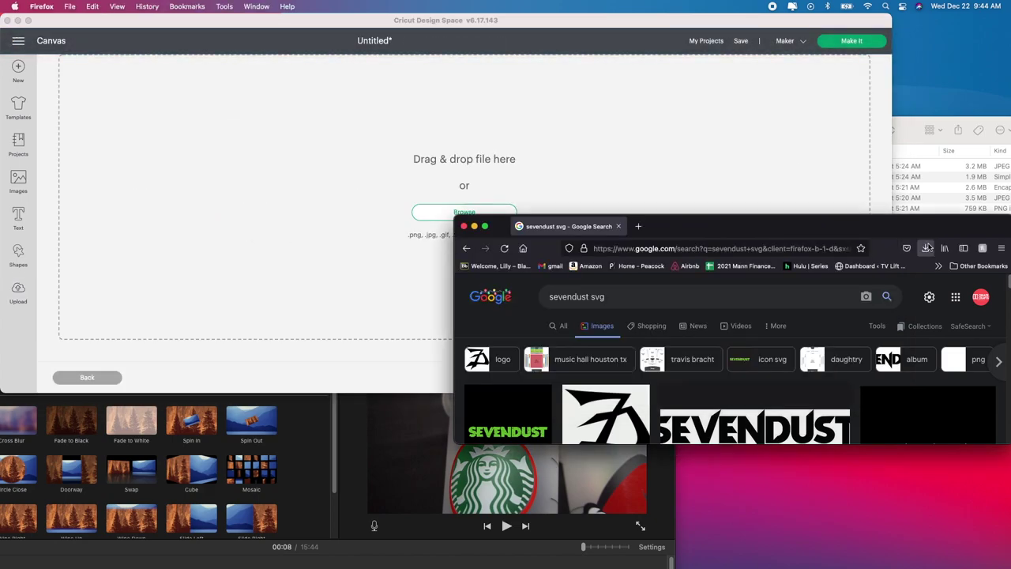
pyautogui.click(924, 249)
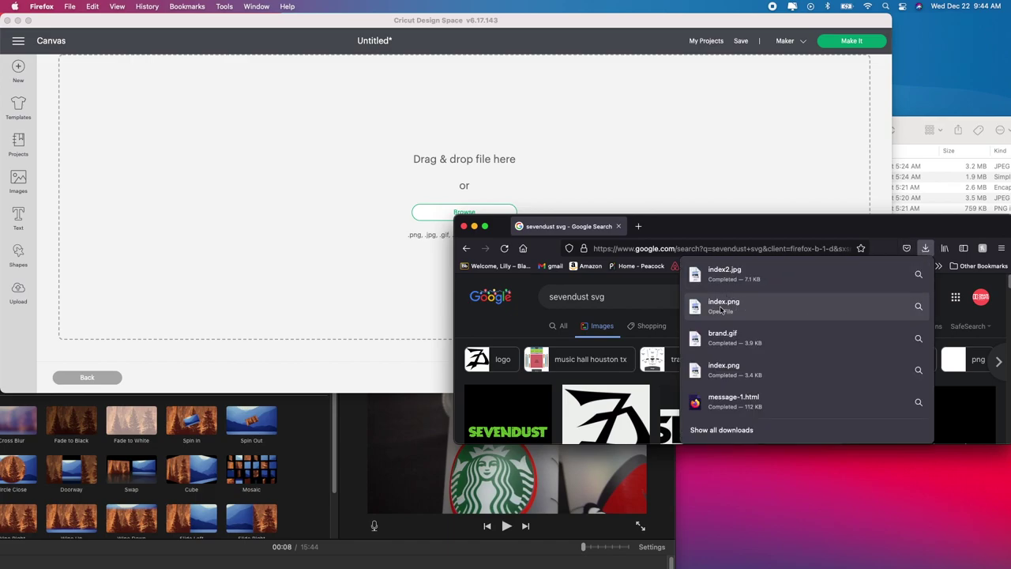
pyautogui.moveTo(720, 308); pyautogui.dragTo(372, 212)
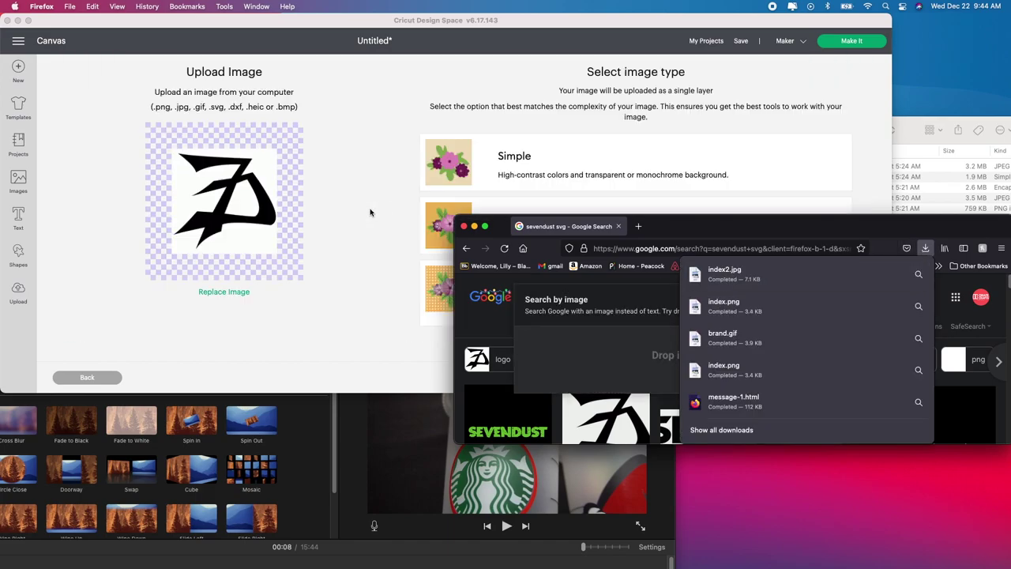
pyautogui.click(381, 152)
pyautogui.click(622, 176)
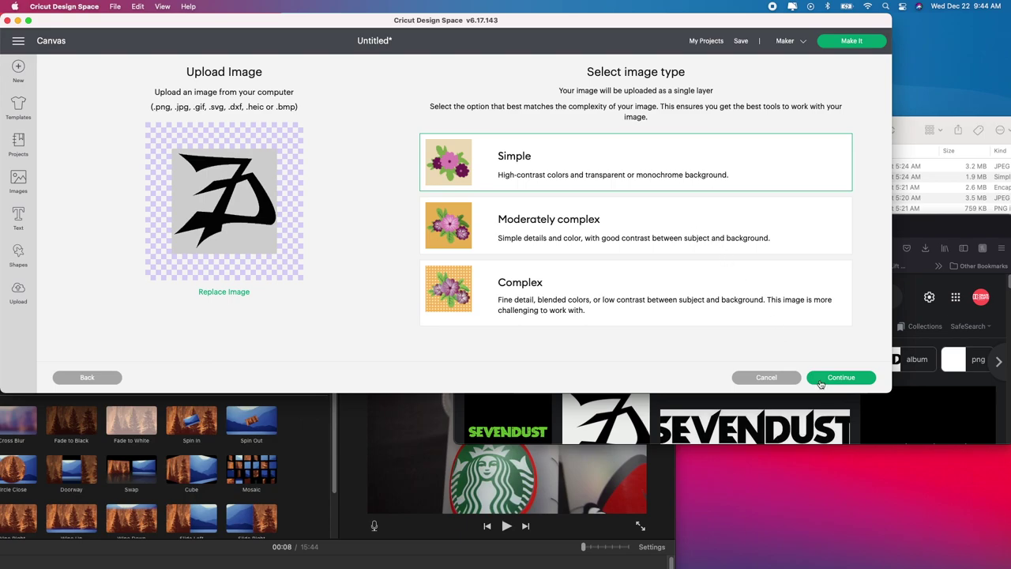
pyautogui.click(833, 378)
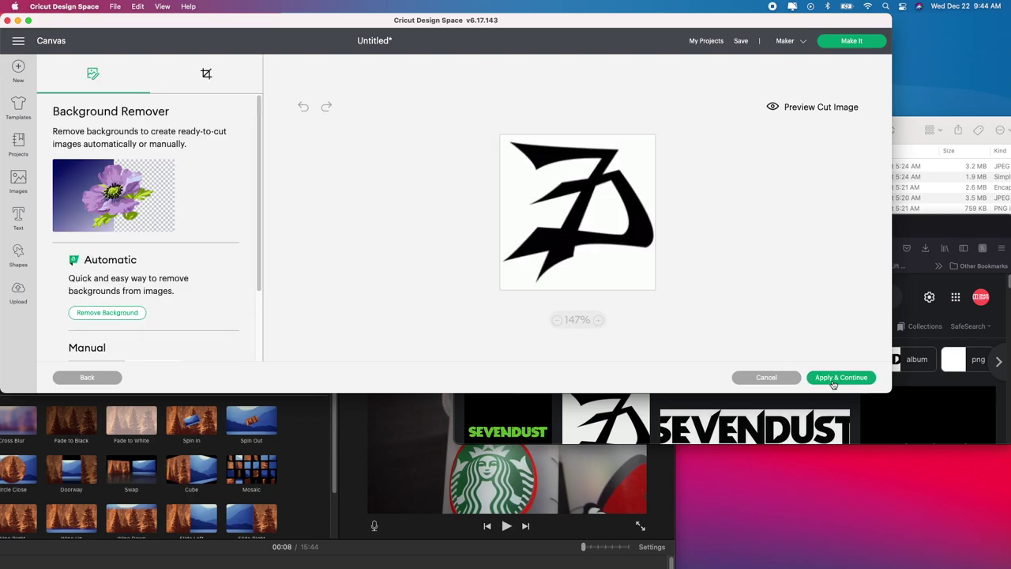
# Remove the white background around the 7D logo and upload the image as a Cut Image named index
pyautogui.click(521, 190)
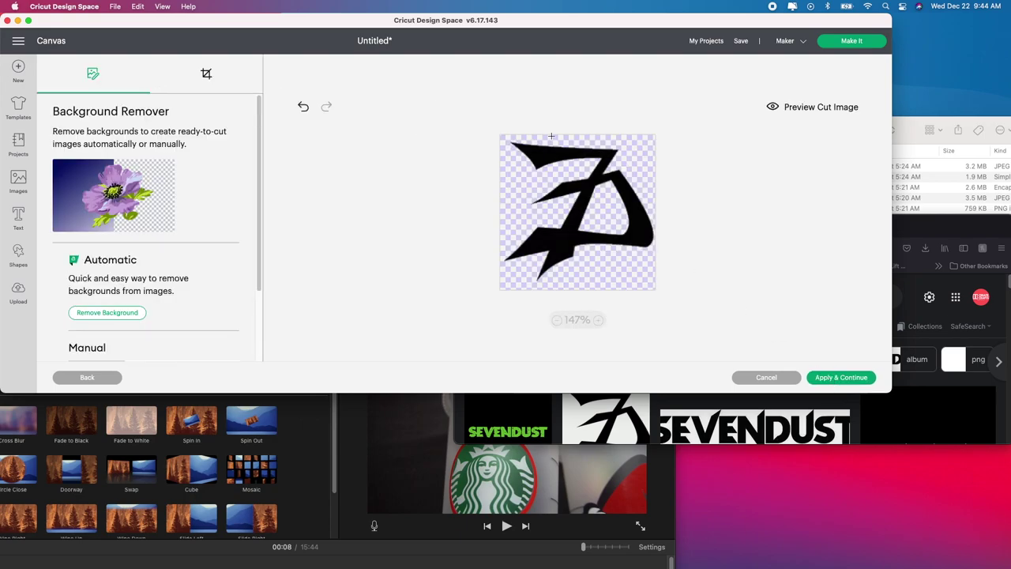
pyautogui.click(863, 381)
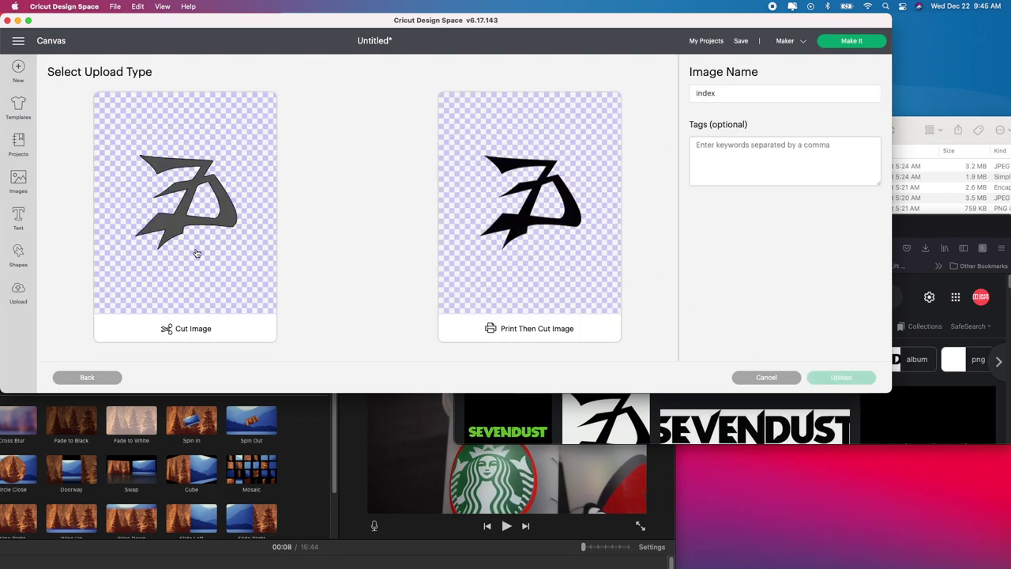
pyautogui.click(204, 221)
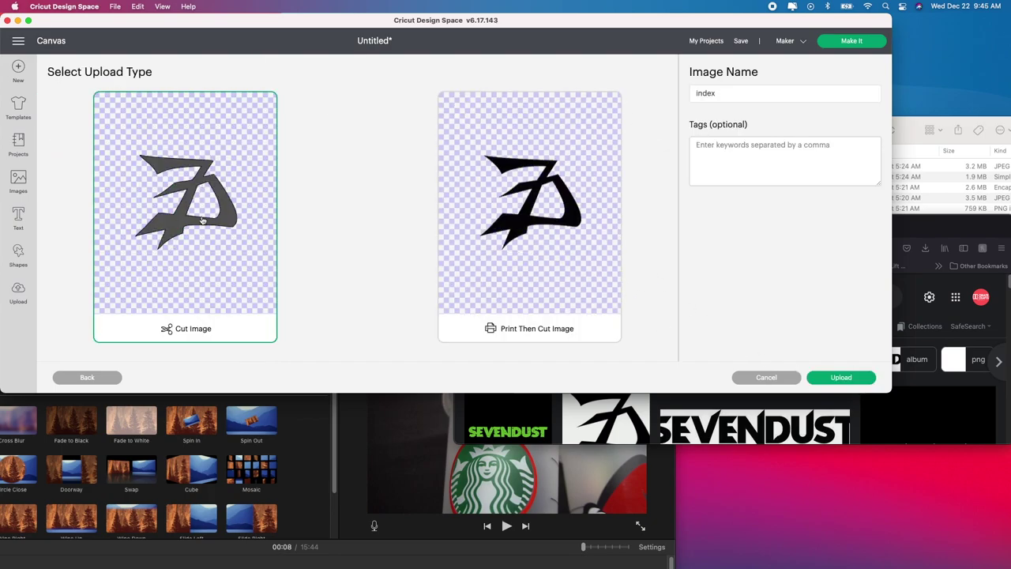
pyautogui.click(824, 379)
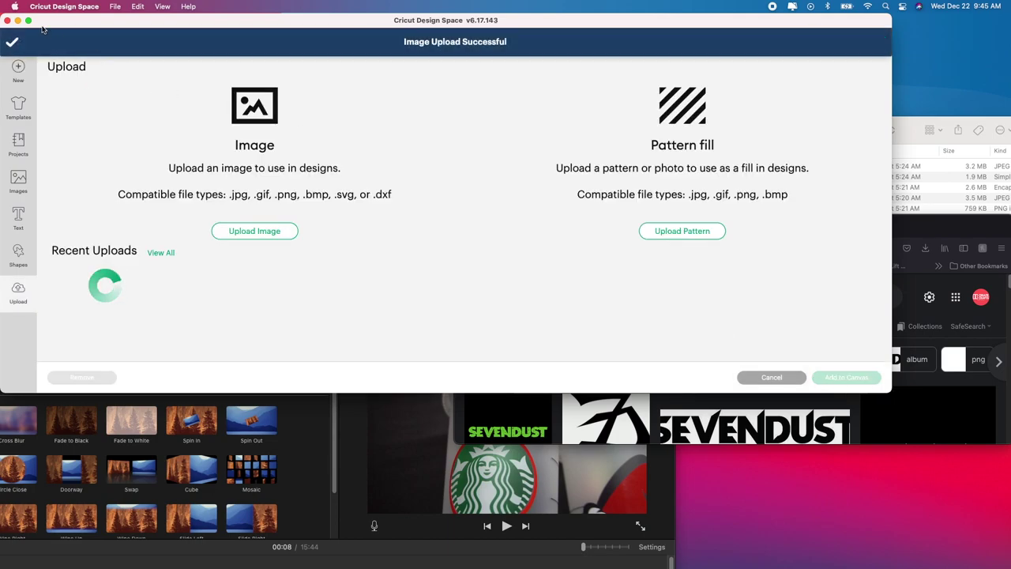
# Enlarge the Design Space window to full screen and add the uploaded 7D logo and SEVENDUST lettering to the canvas
pyautogui.click(29, 21)
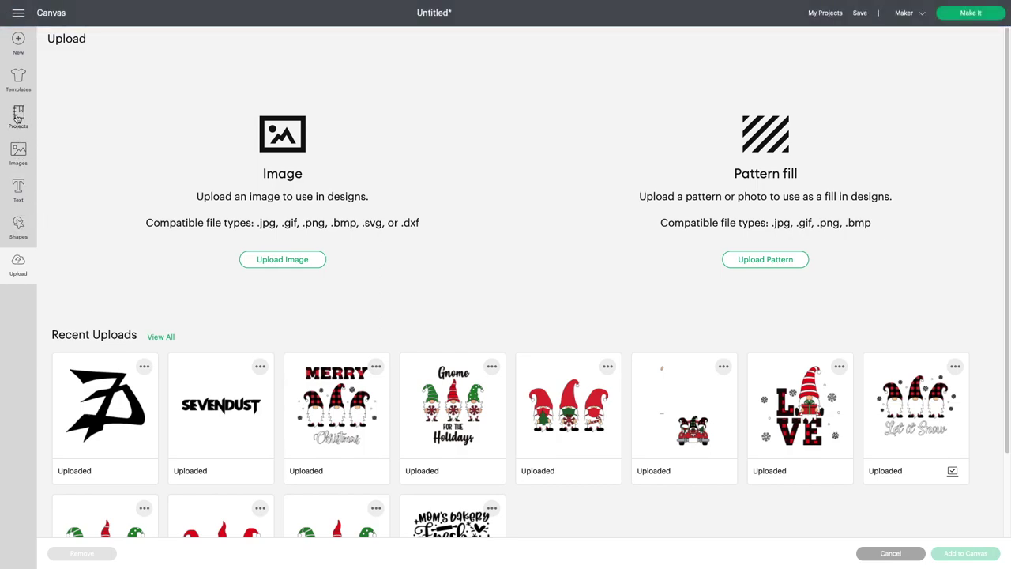
pyautogui.click(18, 262)
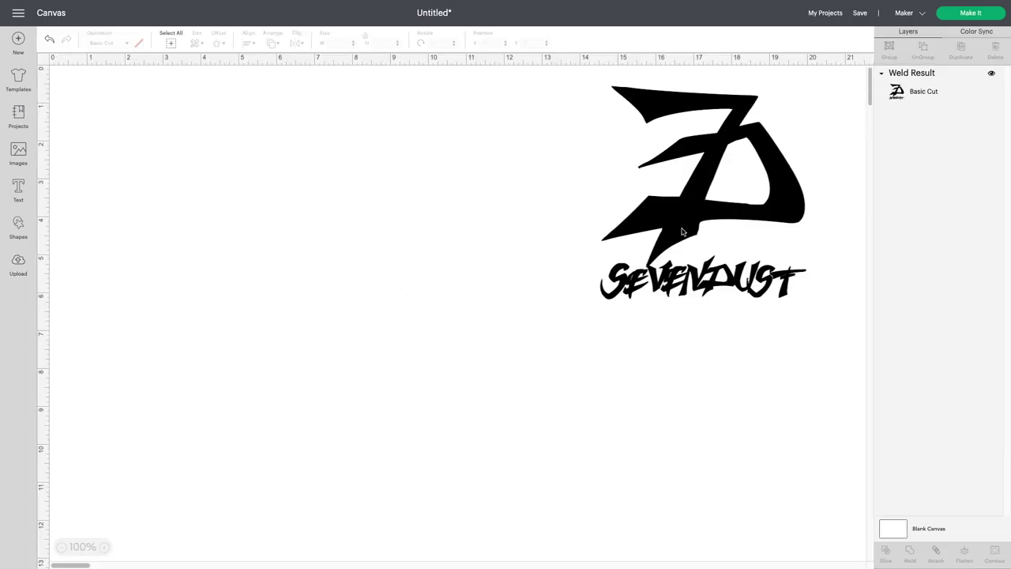
pyautogui.click(12, 266)
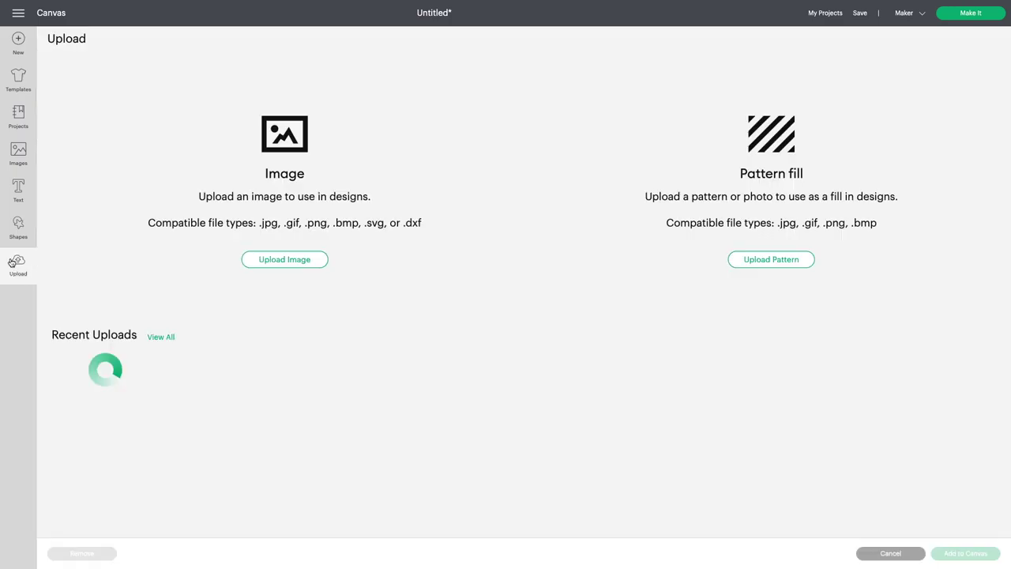
pyautogui.click(138, 381)
pyautogui.click(215, 405)
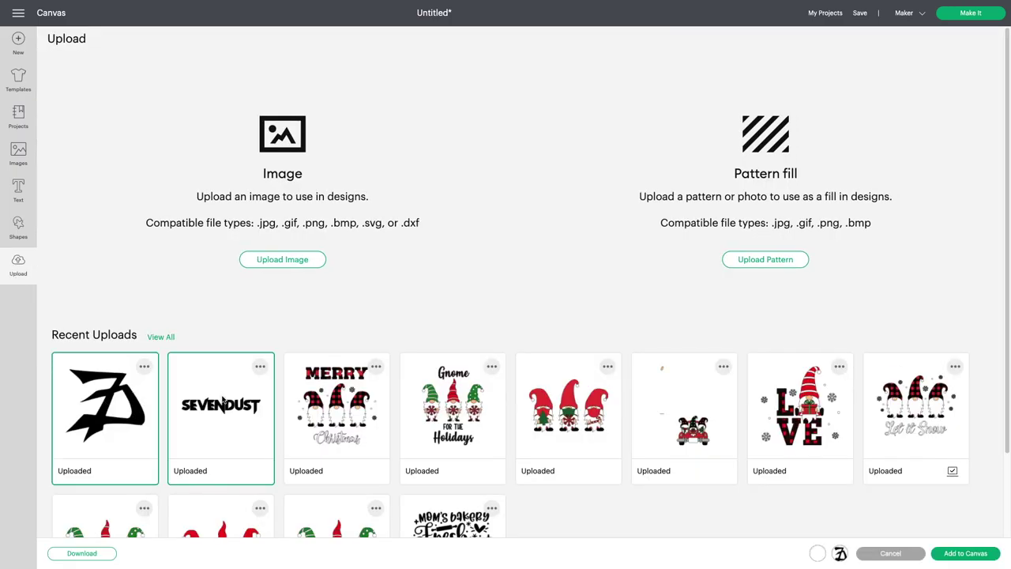
pyautogui.click(961, 554)
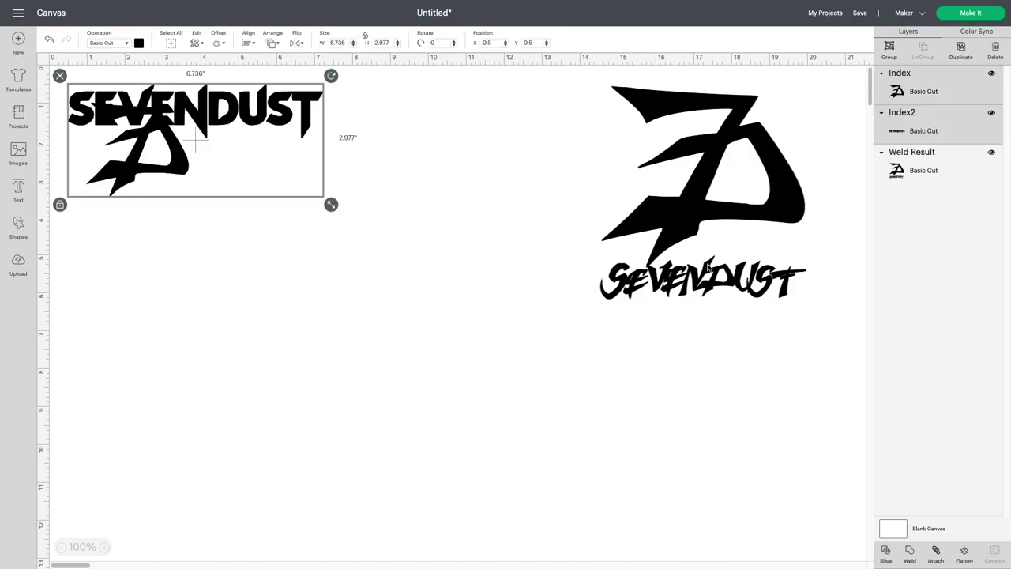
# Separate the overlapping 7D logo and new SEVENDUST lettering, placing the lettering directly below the logo
pyautogui.click(272, 246)
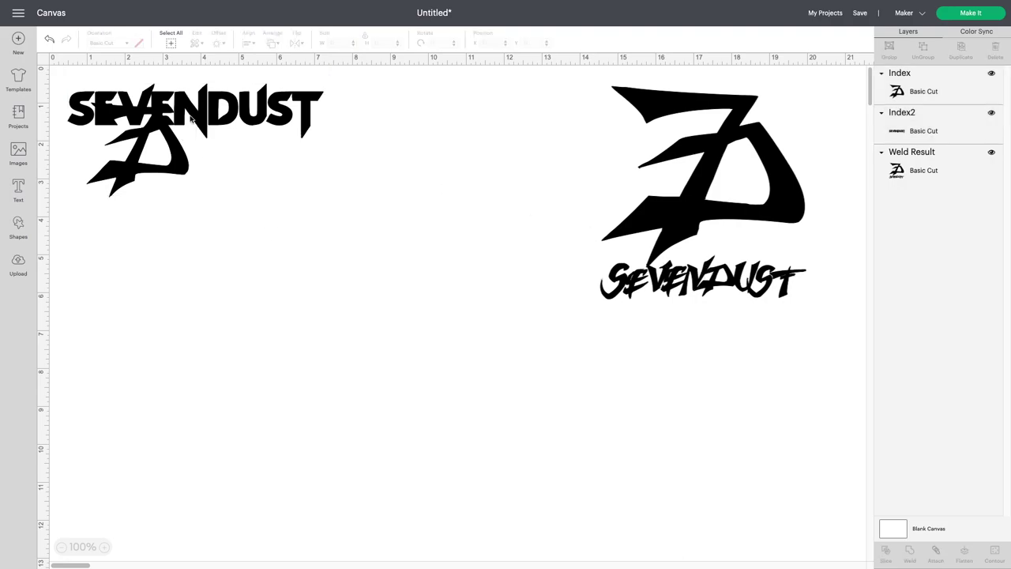
pyautogui.moveTo(162, 154); pyautogui.dragTo(205, 286)
pyautogui.click(222, 172)
pyautogui.moveTo(222, 172); pyautogui.dragTo(234, 210)
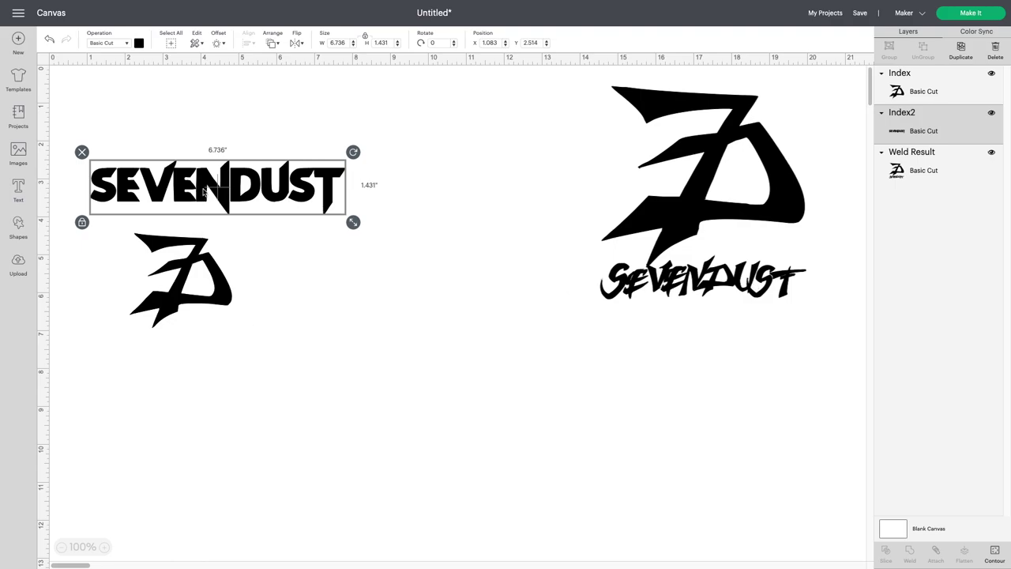
pyautogui.moveTo(203, 191); pyautogui.dragTo(209, 365)
# Enlarge the newly added 7D logo to about 5.15 by 4.76 inches and position it just above the lettering
pyautogui.click(197, 278)
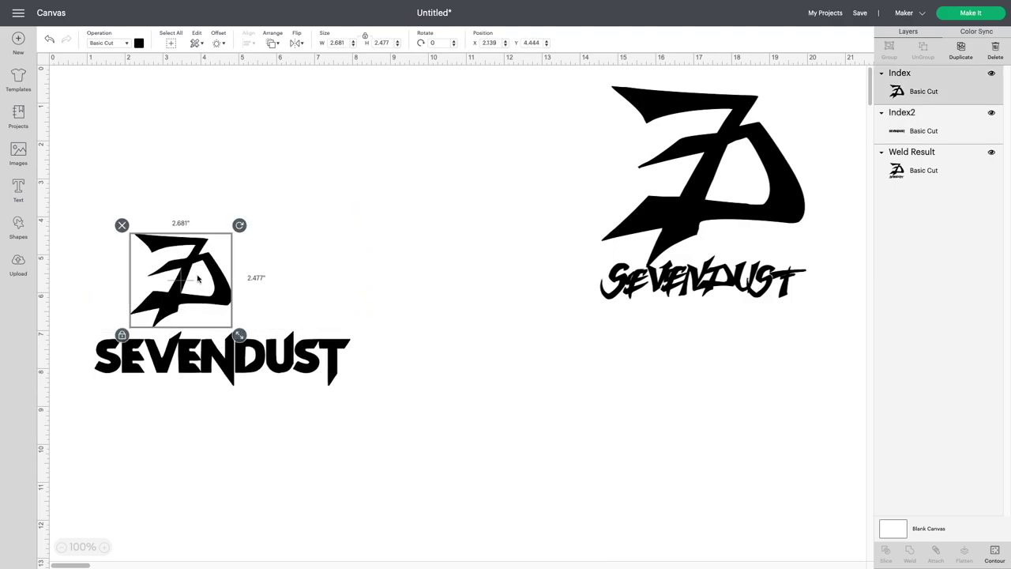
pyautogui.moveTo(197, 278); pyautogui.dragTo(190, 233)
pyautogui.moveTo(231, 290); pyautogui.dragTo(323, 345)
pyautogui.moveTo(223, 272); pyautogui.dragTo(226, 244)
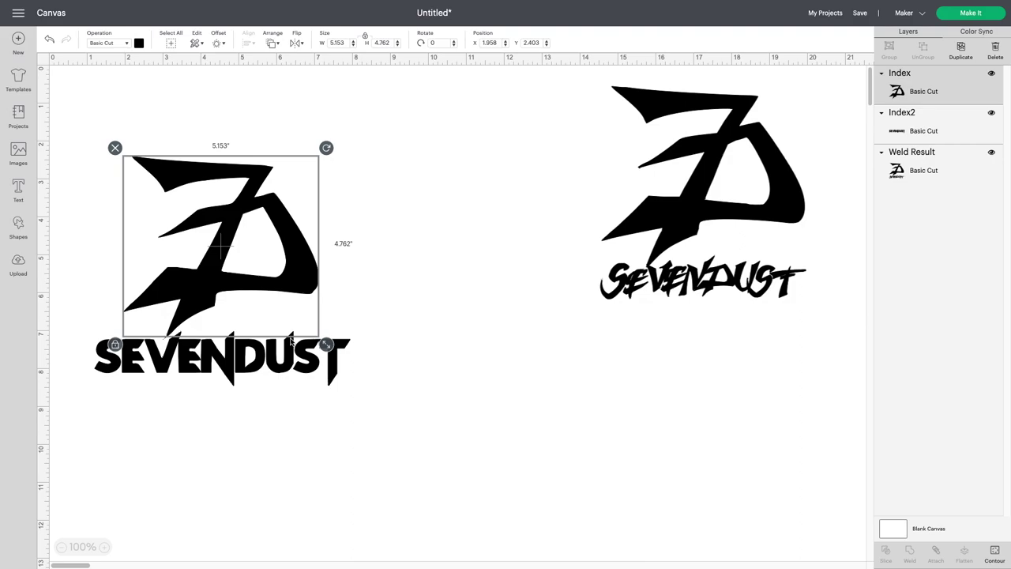
pyautogui.click(278, 295)
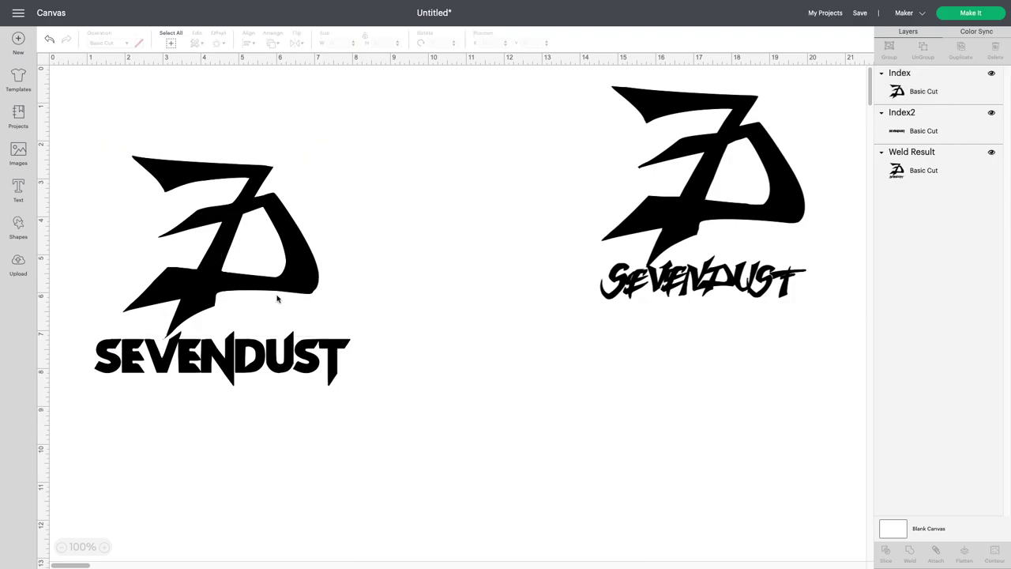
# Enlarge the new logo further and scale the SEVENDUST lettering beneath it to about 7.59 by 1.61 inches
pyautogui.click(297, 293)
pyautogui.moveTo(297, 304); pyautogui.dragTo(284, 290)
pyautogui.moveTo(313, 330); pyautogui.dragTo(393, 412)
pyautogui.moveTo(322, 386); pyautogui.dragTo(316, 387)
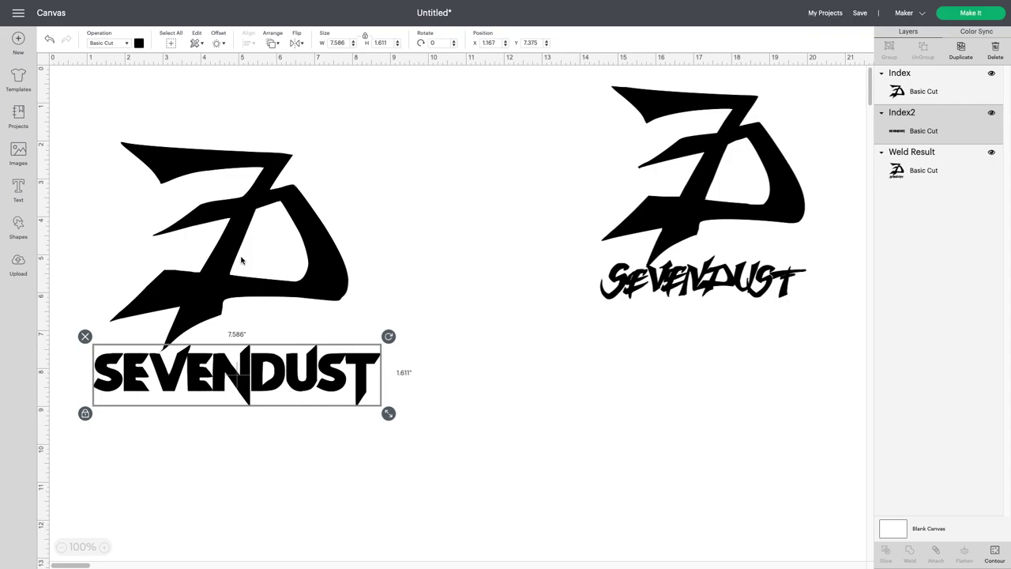
# Center the new logo and lettering horizontally on each other and weld them into one shape
pyautogui.moveTo(379, 467); pyautogui.dragTo(142, 235)
pyautogui.click(249, 42)
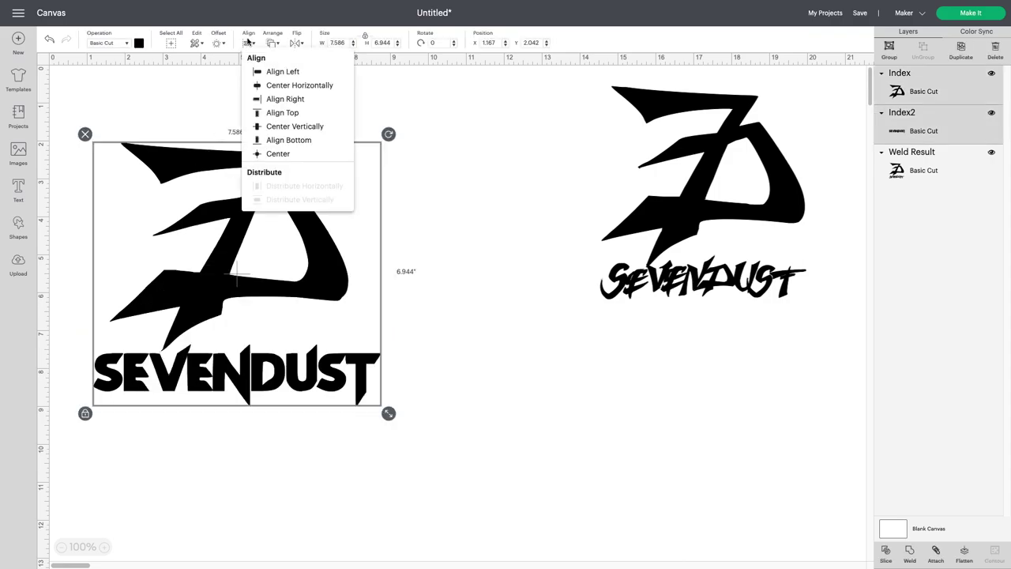
pyautogui.click(261, 85)
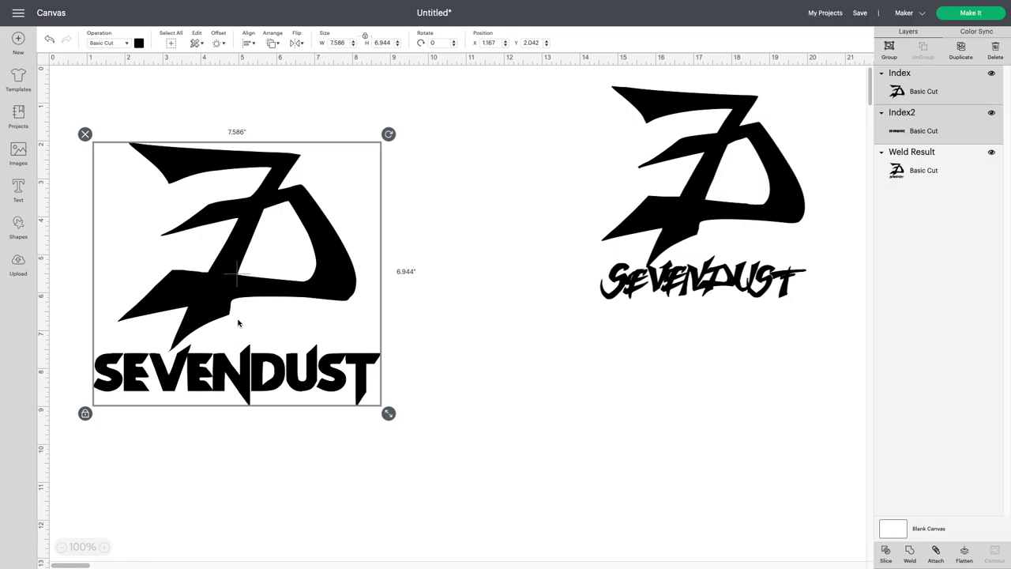
pyautogui.click(910, 557)
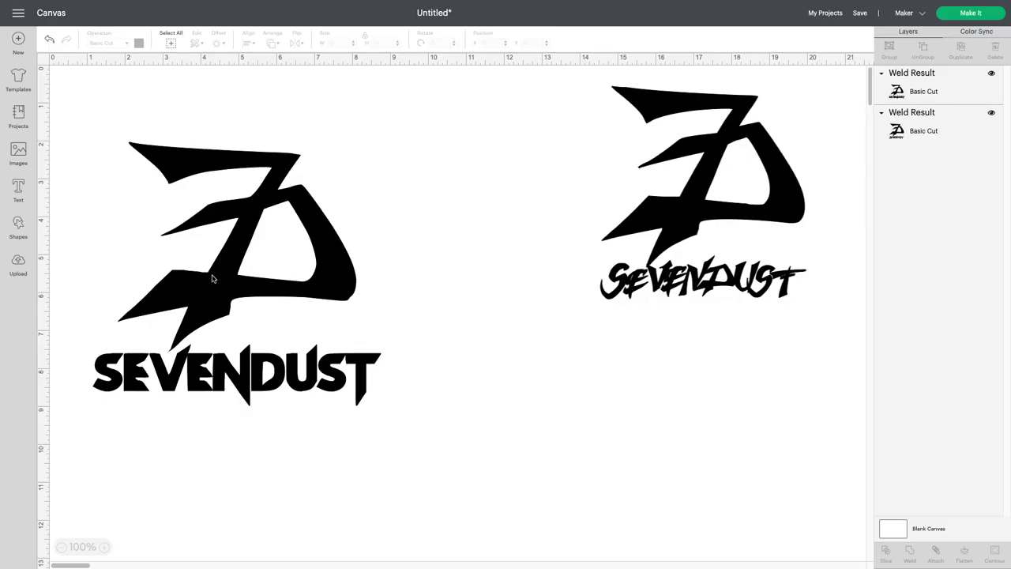
# Resize the new welded design to about 5.89 by 5.39 inches and the older one to about 5.56 by 5.75 inches
pyautogui.click(214, 281)
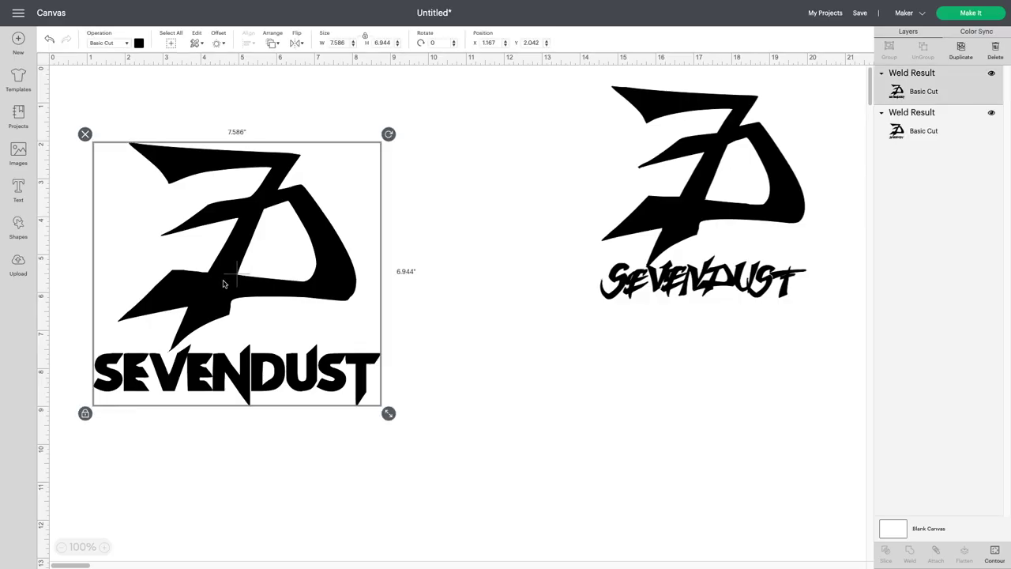
pyautogui.moveTo(386, 409); pyautogui.dragTo(268, 293)
pyautogui.moveTo(212, 249); pyautogui.dragTo(192, 195)
pyautogui.moveTo(663, 264); pyautogui.dragTo(358, 253)
pyautogui.moveTo(506, 294); pyautogui.dragTo(463, 244)
pyautogui.moveTo(393, 216); pyautogui.dragTo(380, 220)
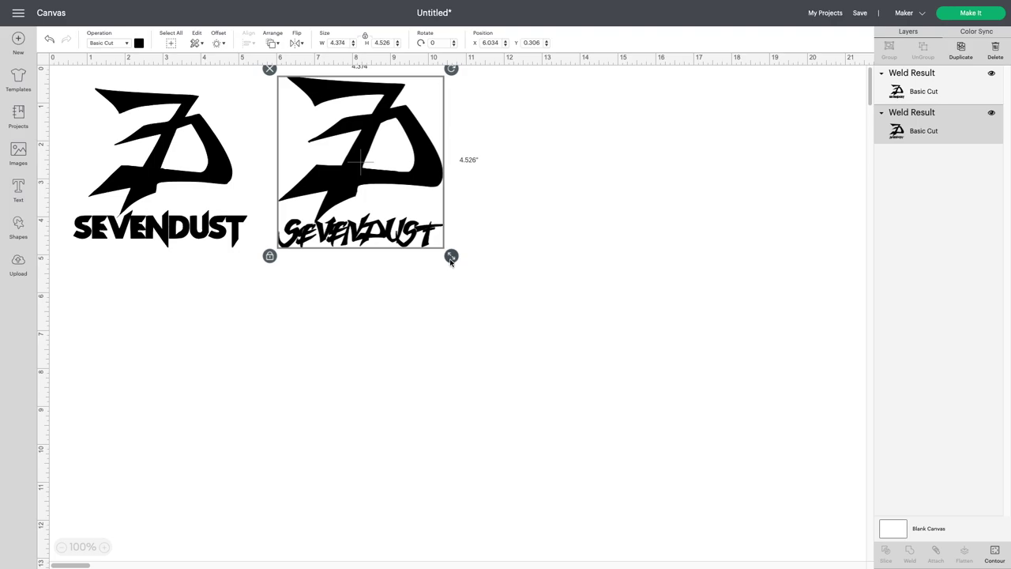
pyautogui.moveTo(451, 257); pyautogui.dragTo(496, 298)
pyautogui.moveTo(379, 182); pyautogui.dragTo(545, 181)
pyautogui.click(230, 223)
pyautogui.moveTo(248, 245); pyautogui.dragTo(301, 300)
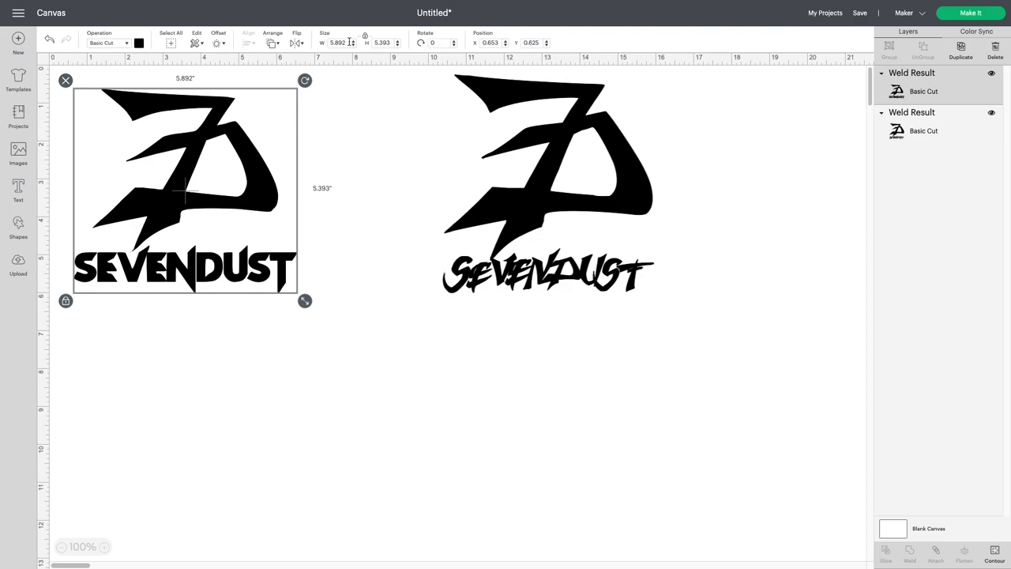
# Arrange the two welded designs side by side at about the same height, with the older one at about X 8.53, Y 1.10
pyautogui.moveTo(269, 190); pyautogui.dragTo(291, 220)
pyautogui.click(551, 231)
pyautogui.moveTo(551, 232); pyautogui.dragTo(488, 280)
pyautogui.click(648, 283)
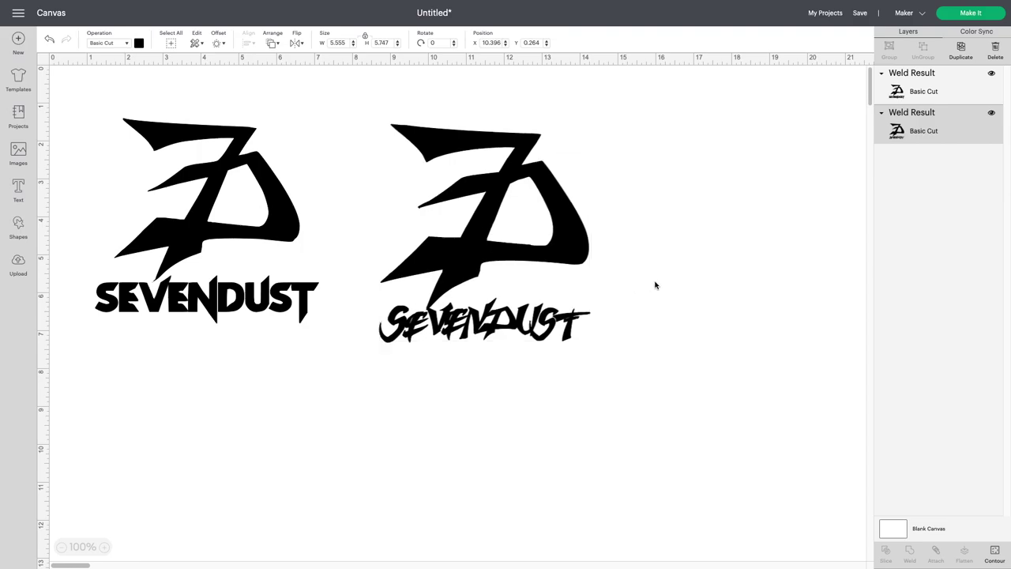
pyautogui.moveTo(503, 295); pyautogui.dragTo(500, 215)
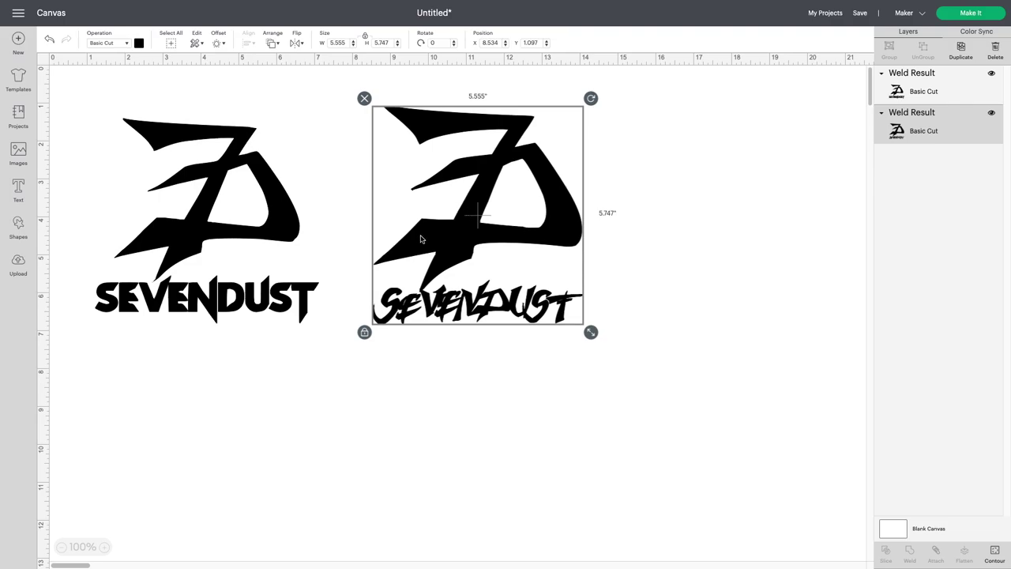
pyautogui.click(624, 362)
# Change the material color of both welded designs to white and select the older design
pyautogui.moveTo(639, 361); pyautogui.dragTo(195, 224)
pyautogui.click(138, 43)
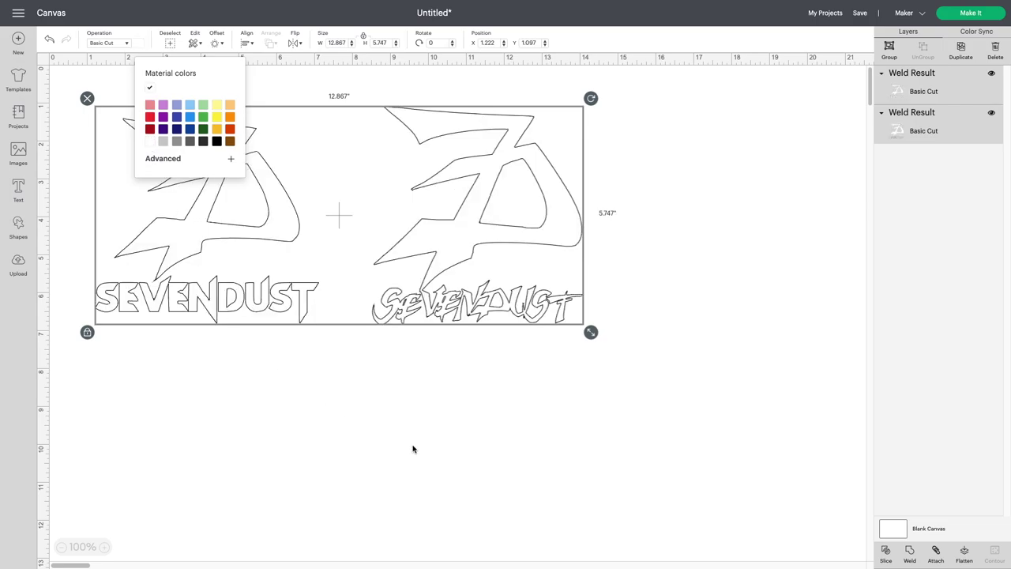
pyautogui.click(419, 422)
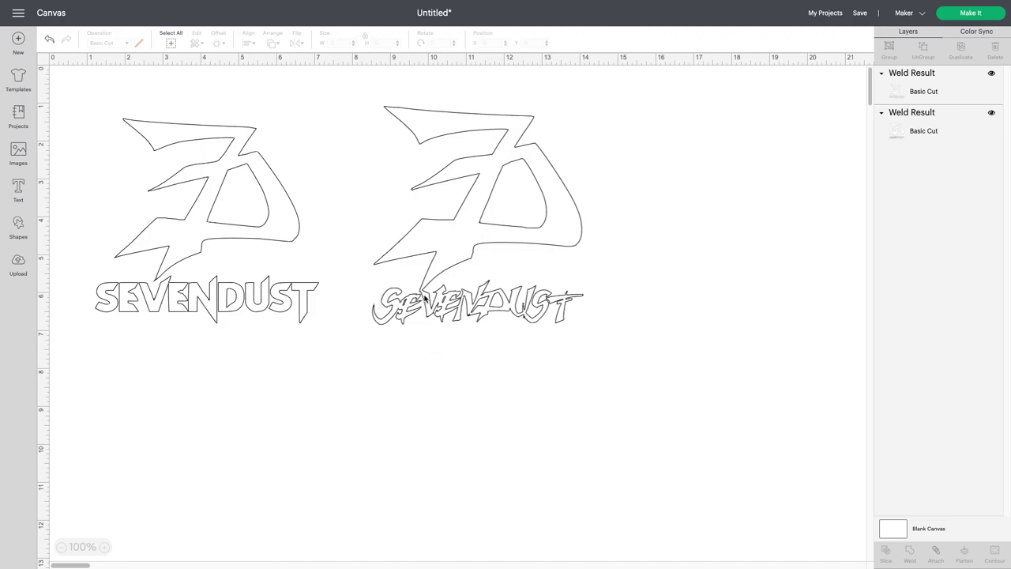
pyautogui.click(455, 312)
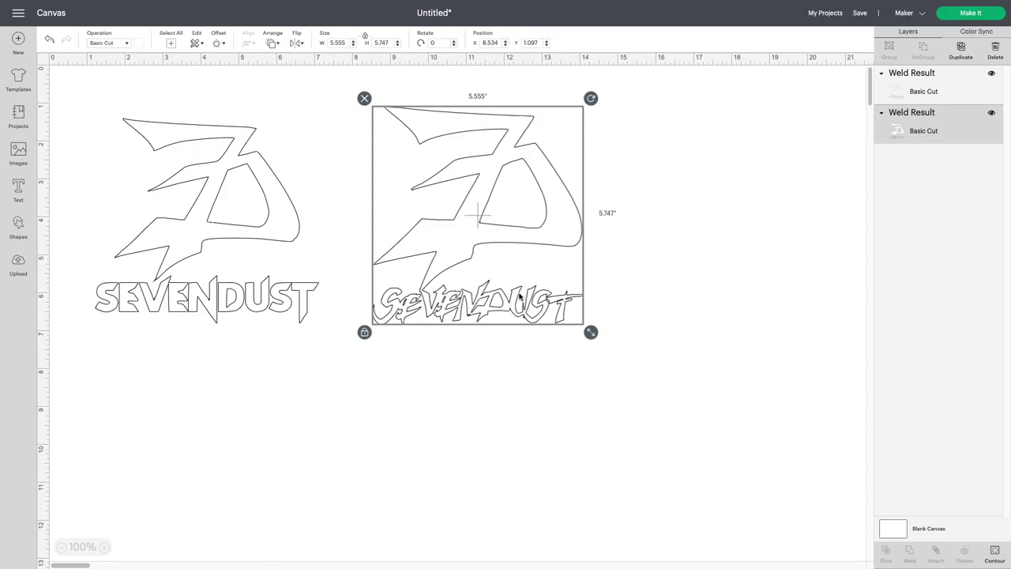
# Prepare the project for making and shift the lower design slightly down on the mat, away from the upper one
pyautogui.click(967, 14)
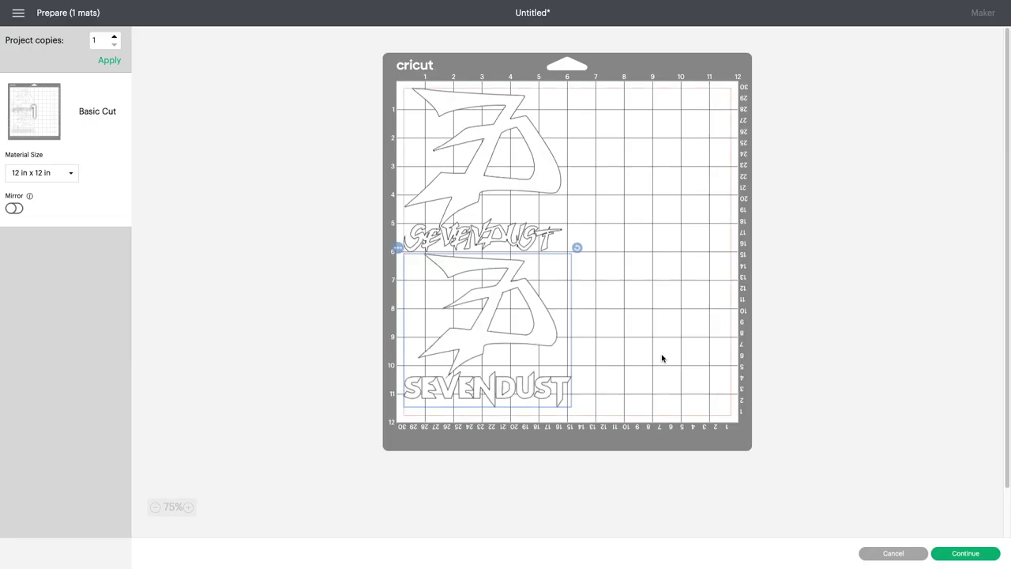
pyautogui.moveTo(526, 311); pyautogui.dragTo(523, 316)
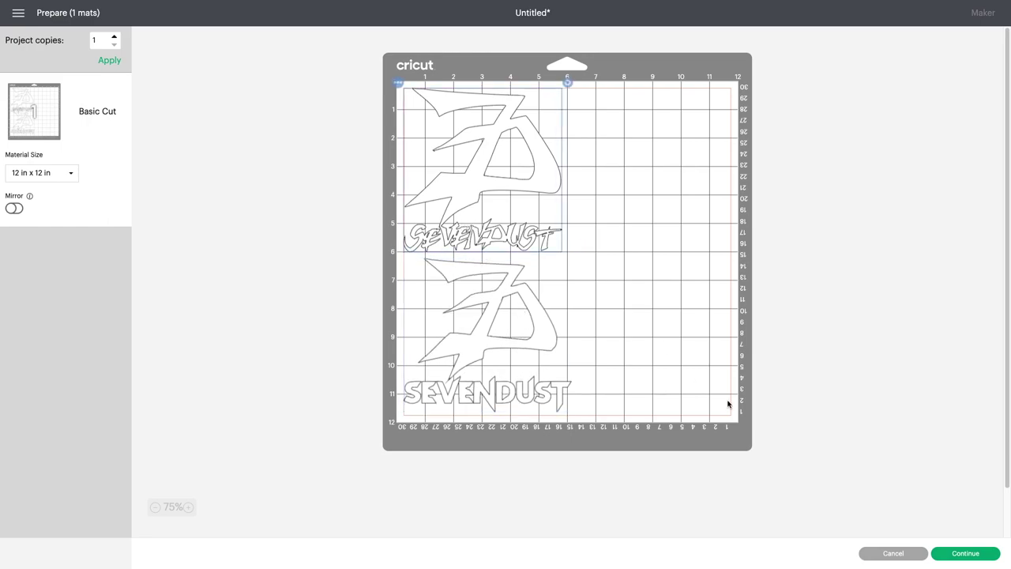
# Continue to the cut setup and set the pressure for Stencil Vinyl to More
pyautogui.click(963, 552)
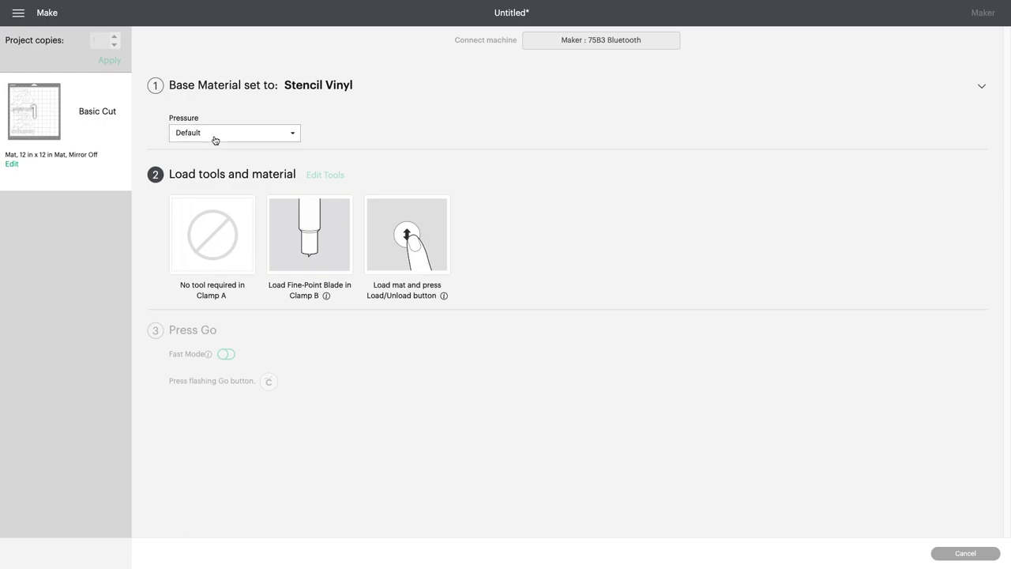
pyautogui.click(213, 139)
pyautogui.click(197, 151)
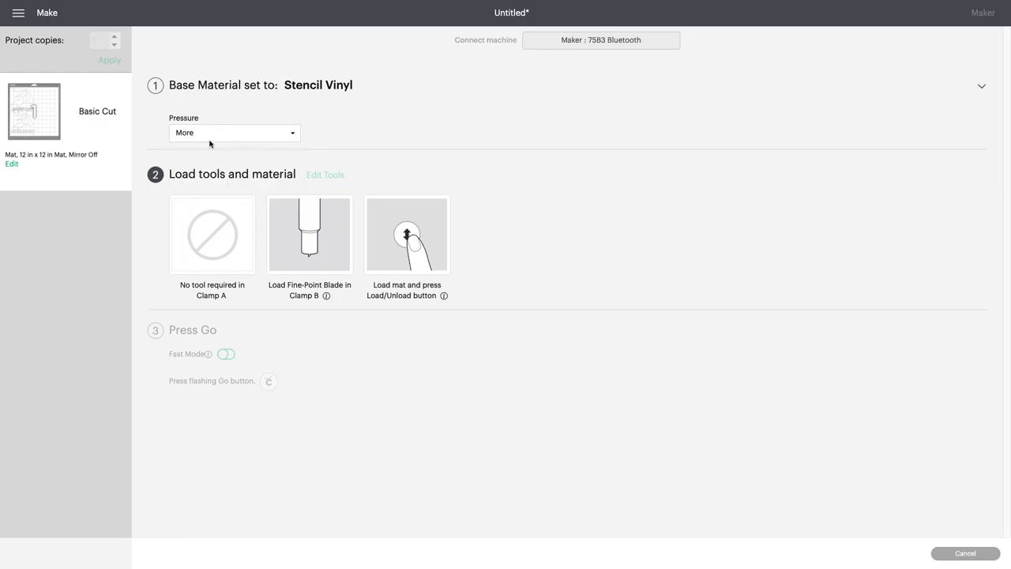